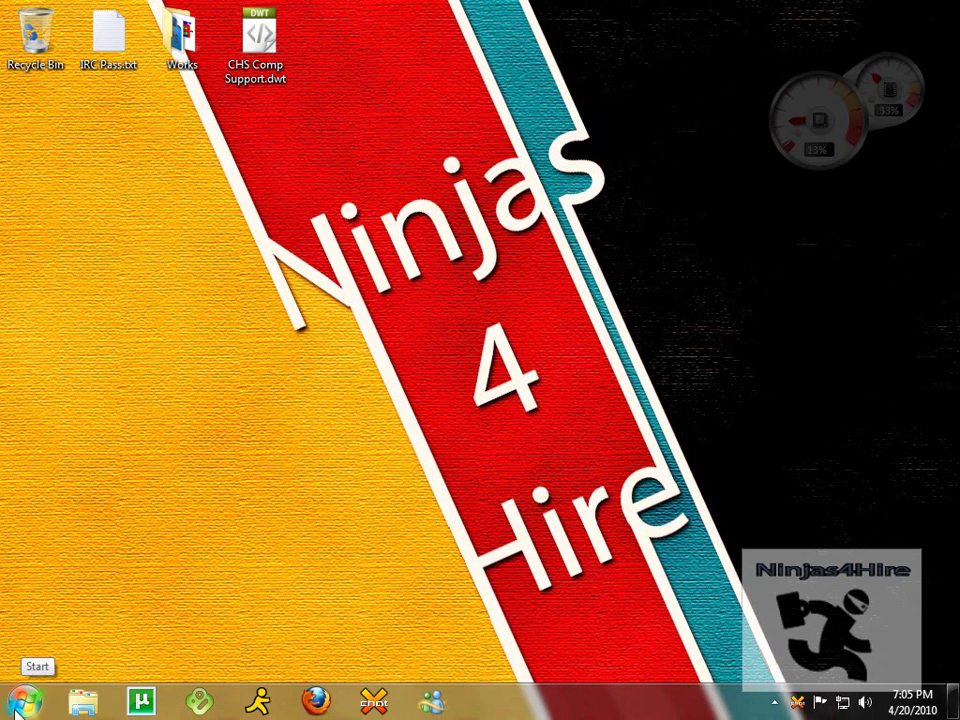
Open the Windows Start menu.
left_click(18, 708)
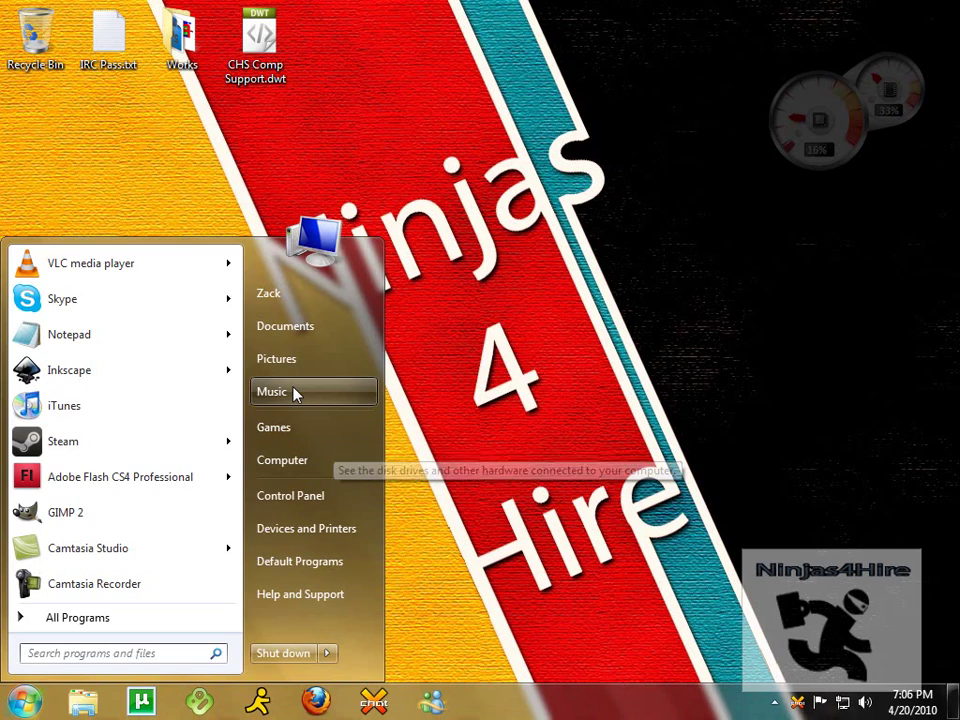
Open Borders on Selections Tutorial.avi from Videos > Tutorial Videos > AVI with Audacity.
left_click(297, 338)
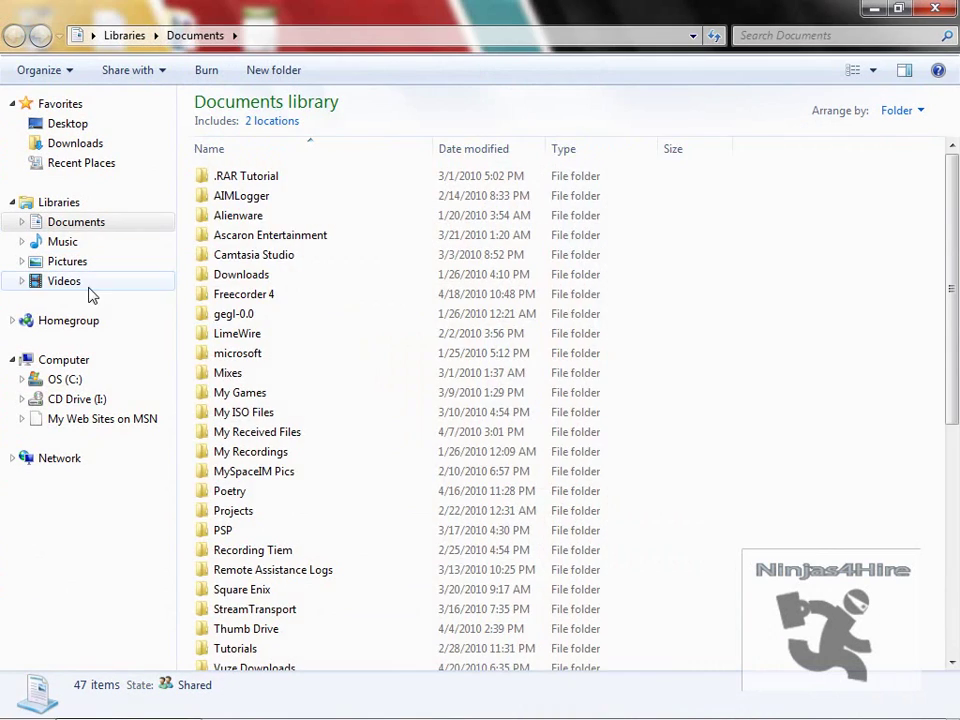
left_click(62, 281)
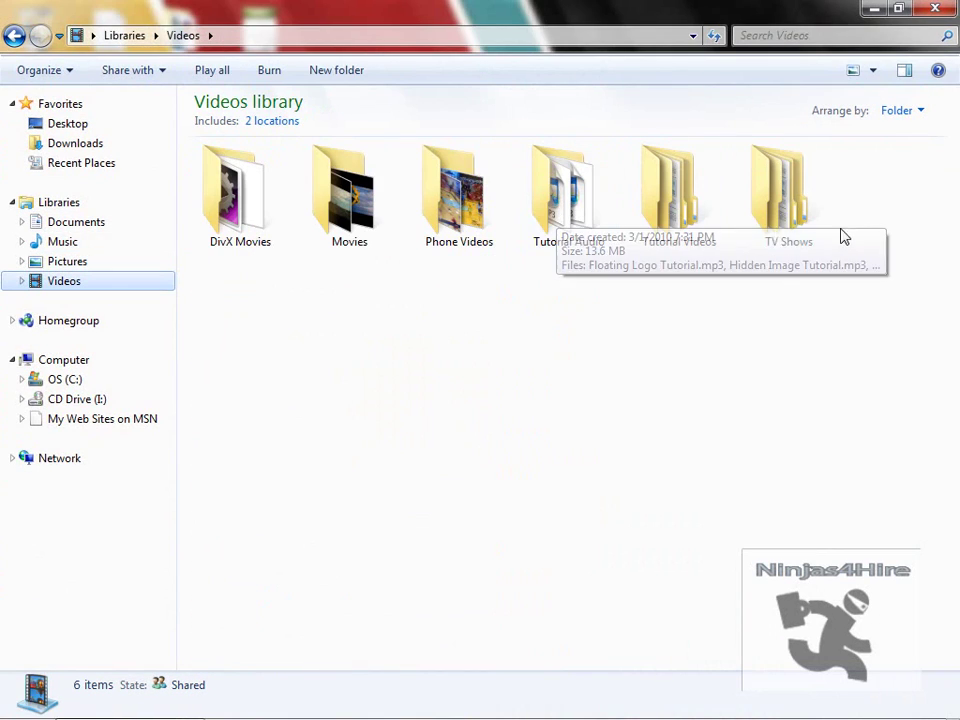
double_click(683, 228)
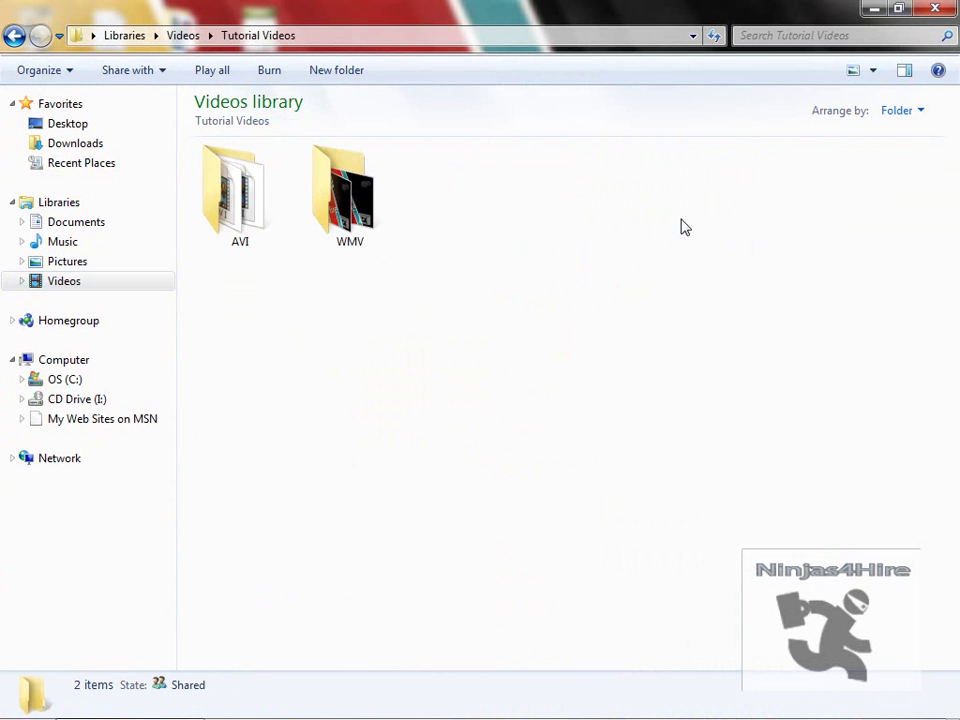
double_click(245, 205)
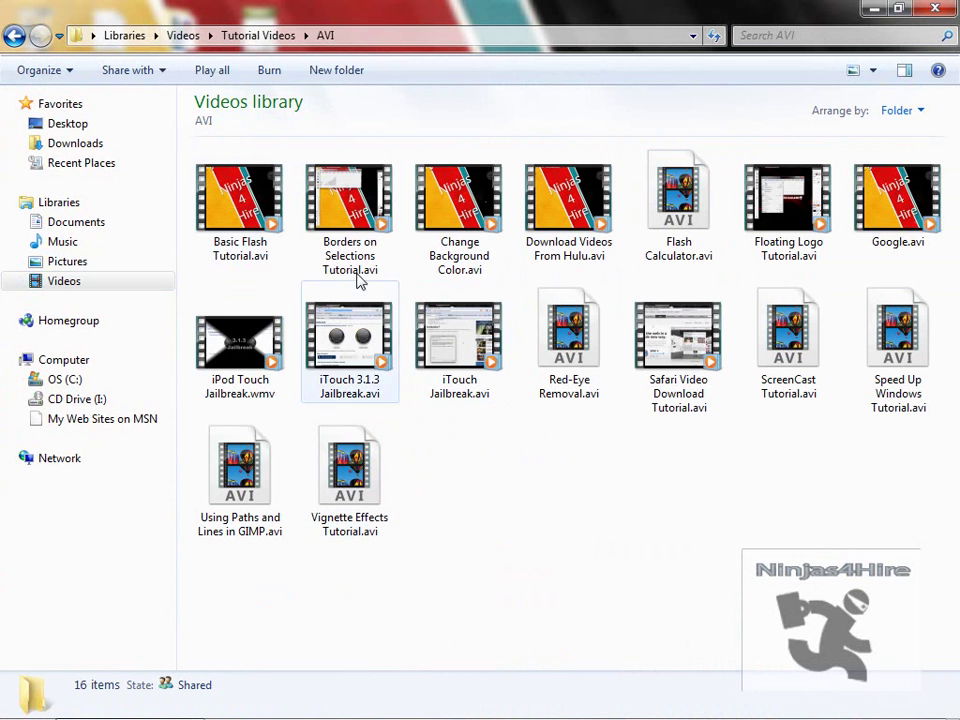
right_click(339, 212)
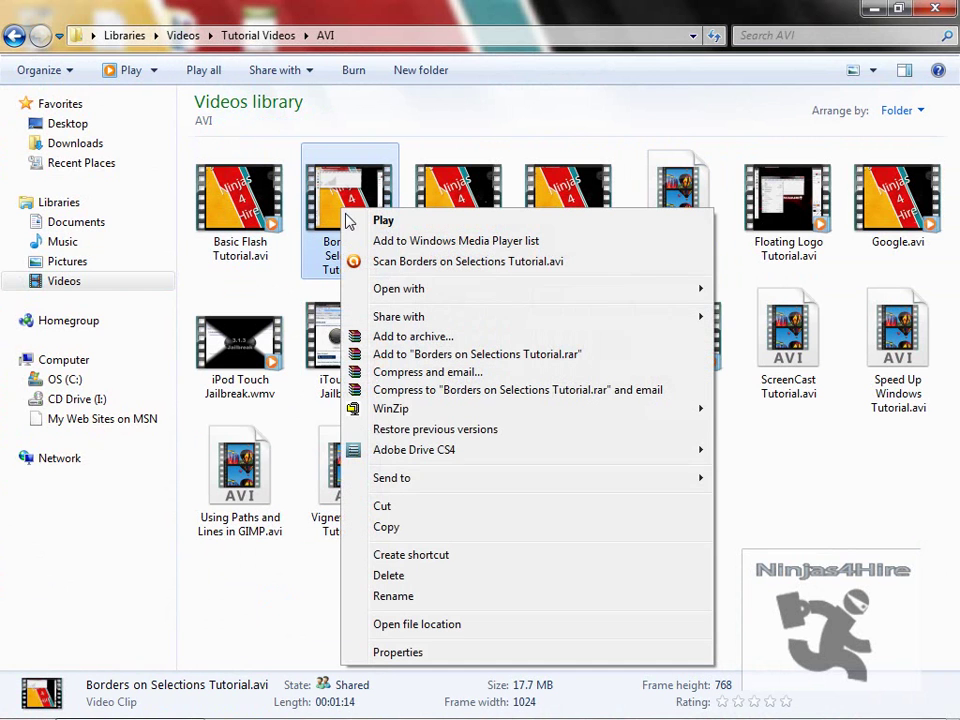
mouse_move(418, 293)
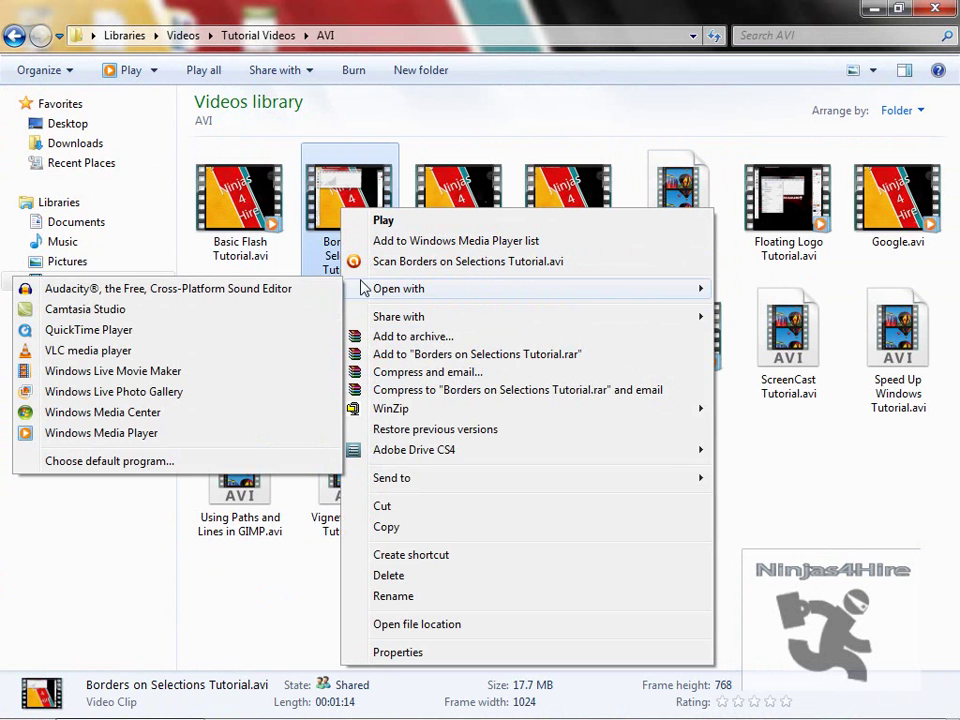
Load the clip's audio into Audacity and zoom in on roughly 45–55 seconds.
left_click(329, 288)
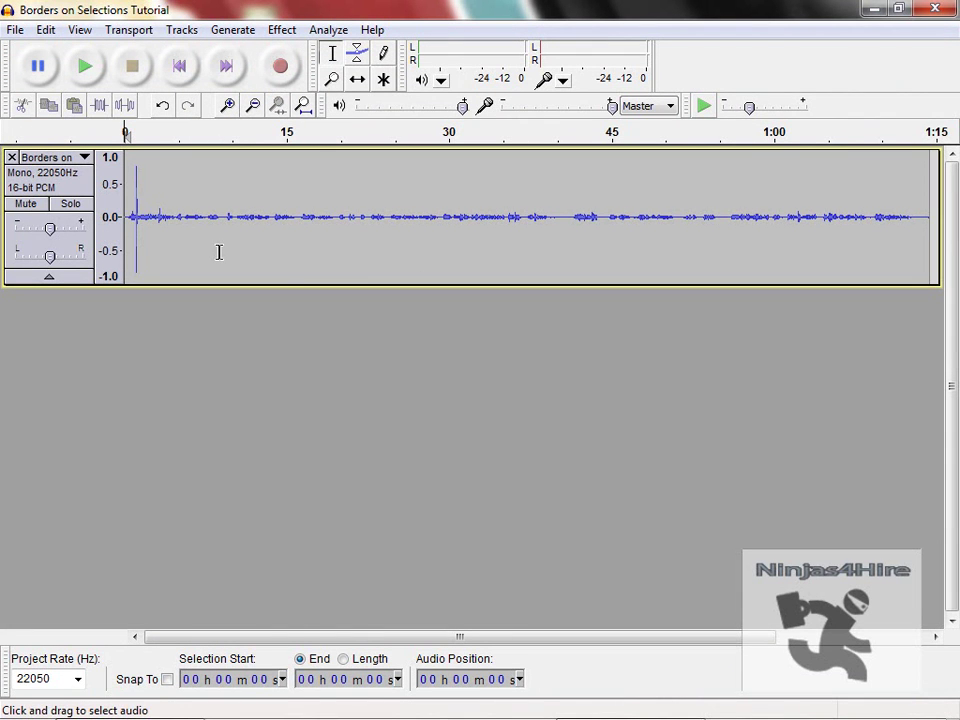
scroll(219, 252, "up", 2)
scroll(219, 252, "up", 2)
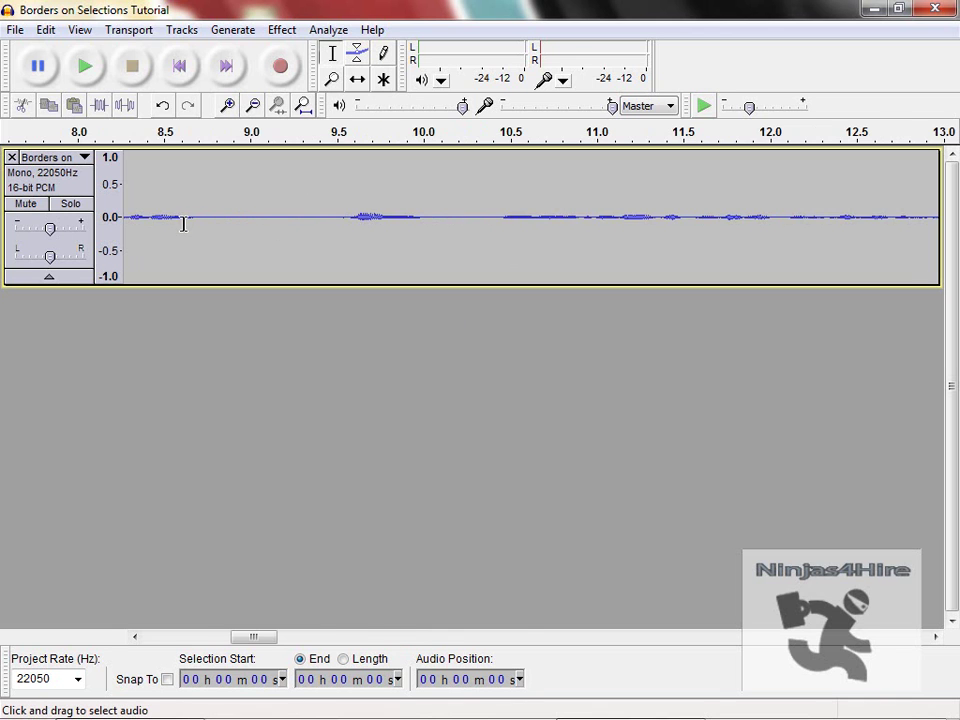
scroll(183, 224, "down", 2)
scroll(237, 218, "up", 1)
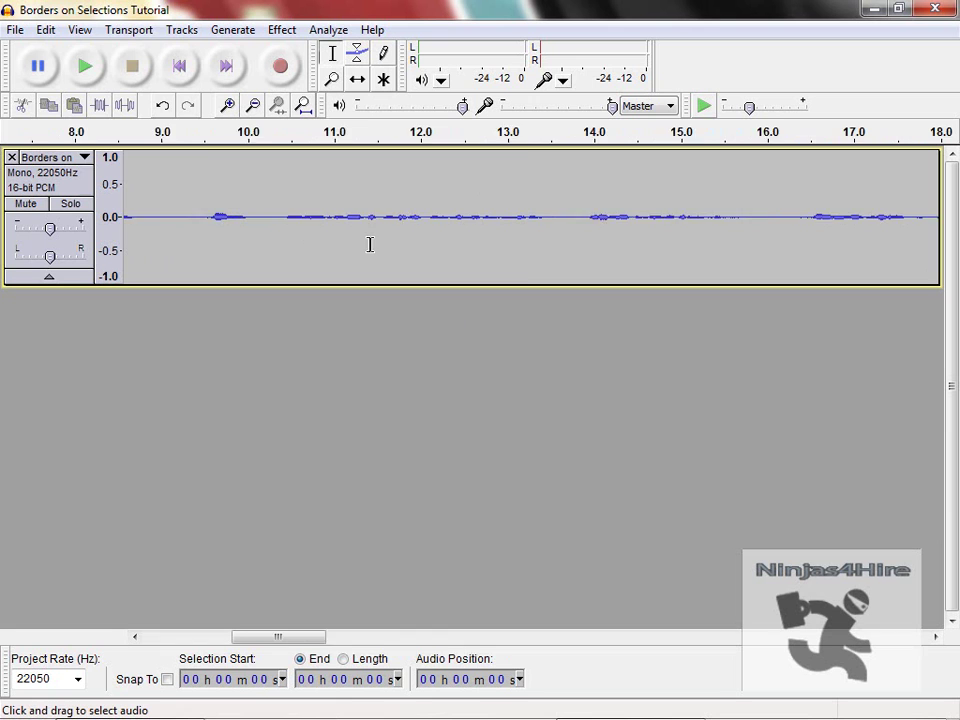
scroll(242, 242, "down", 4)
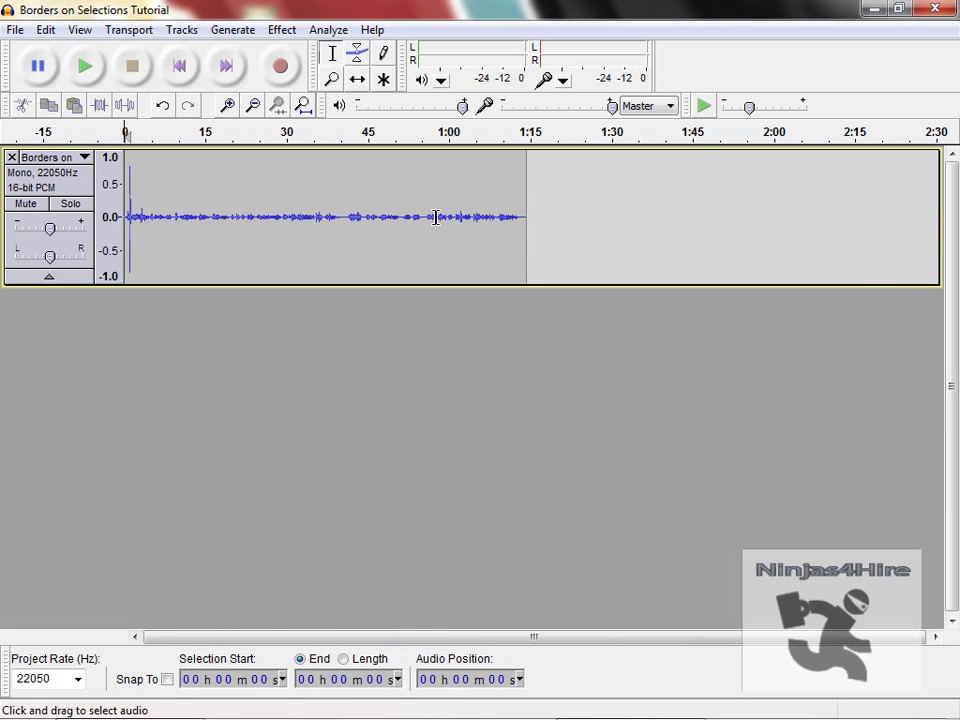
scroll(392, 230, "up", 4)
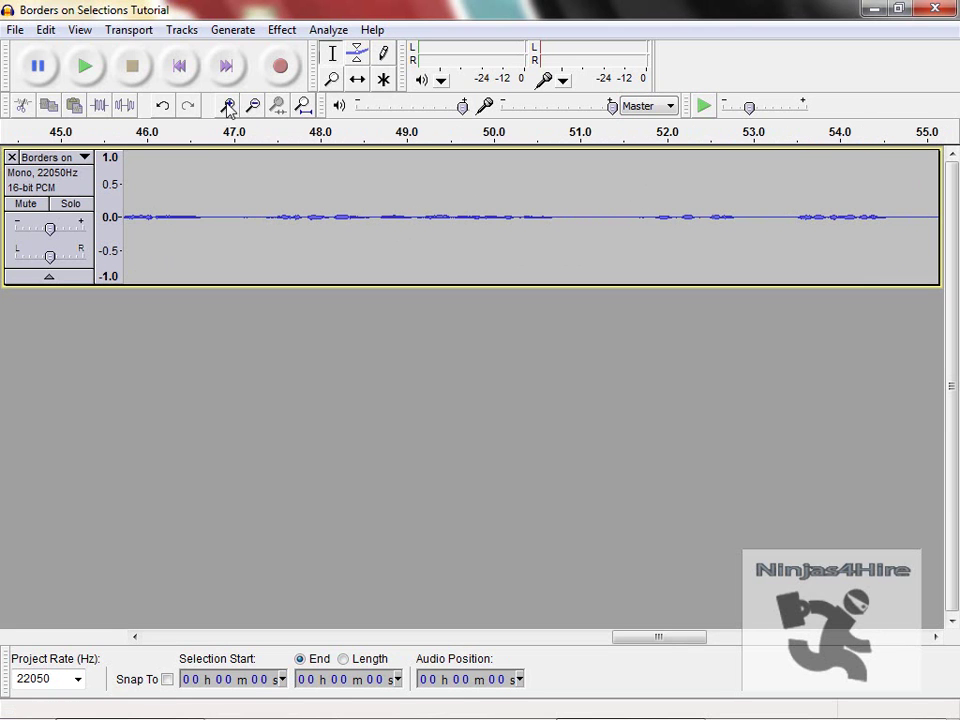
Use Effect > Noise Removal's Get Noise Profile to capture the clip's noise profile.
left_click(278, 30)
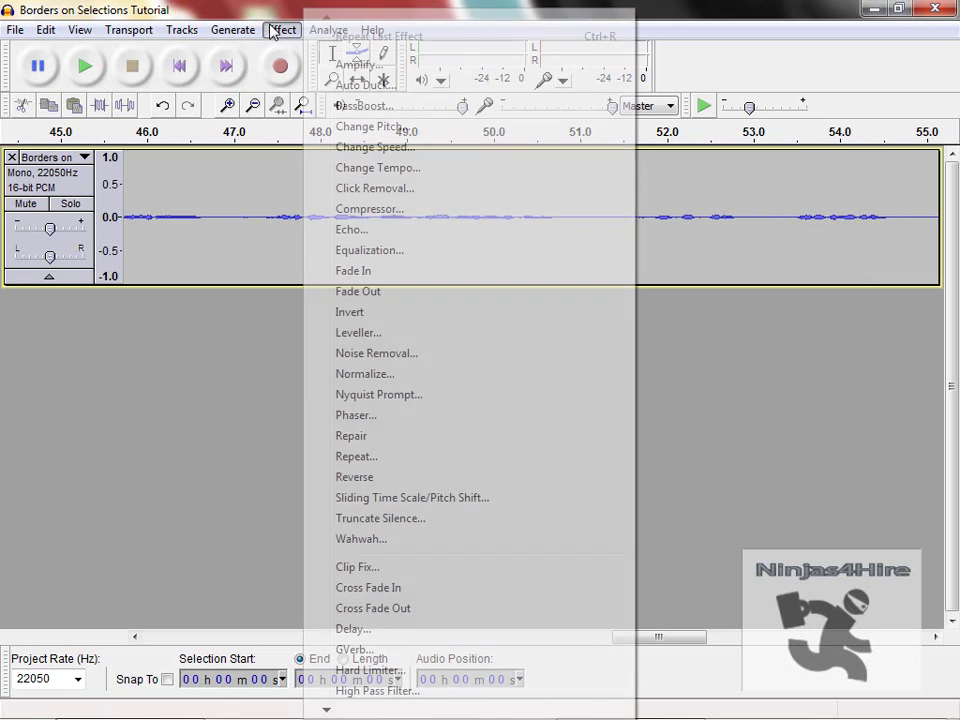
left_click(364, 358)
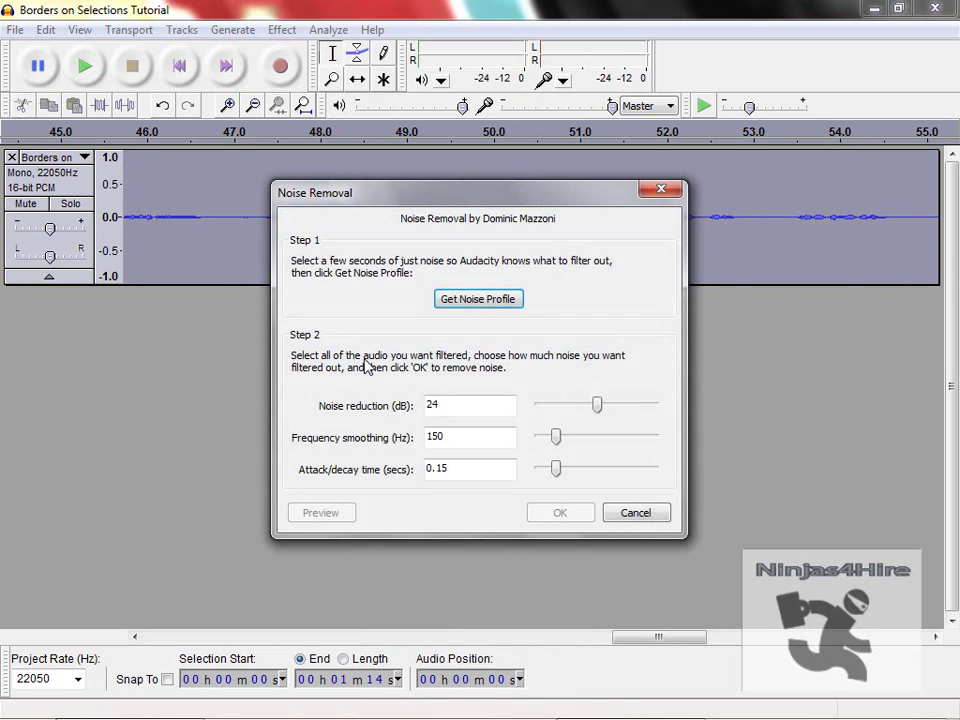
left_click(476, 303)
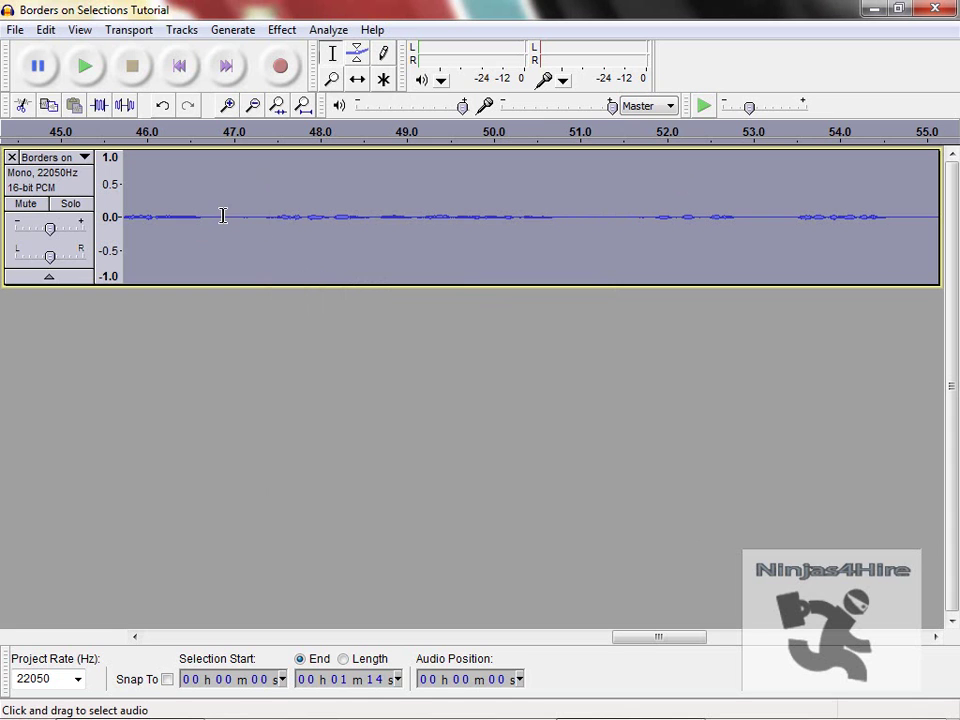
Apply Noise Removal (24 dB reduction) to the 46.6–47.2 s selection.
left_click_drag(253, 219, 209, 219)
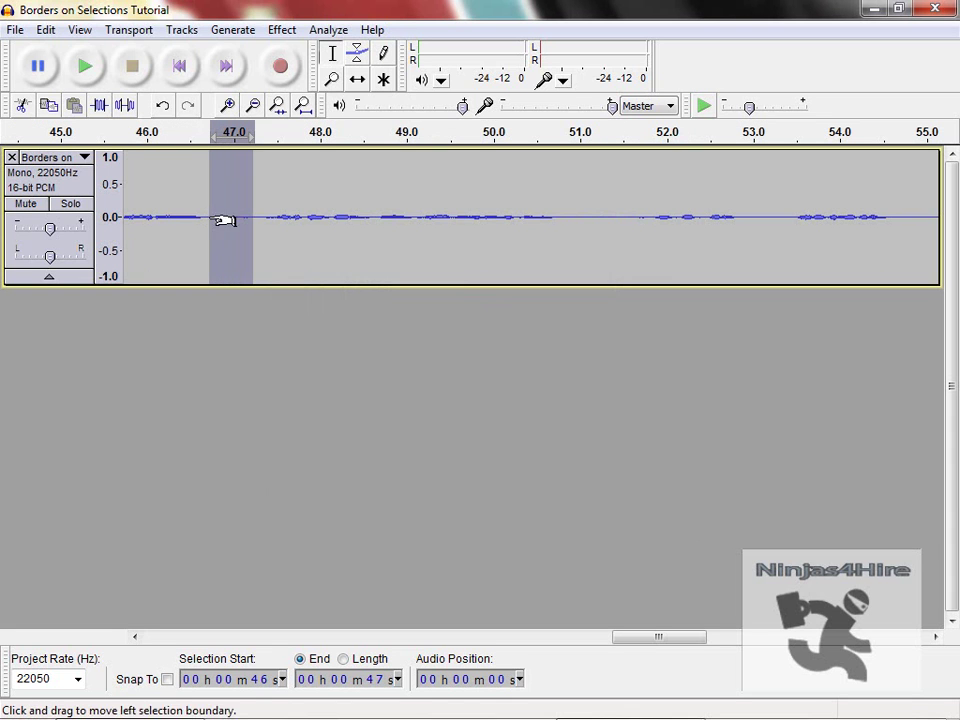
left_click(281, 30)
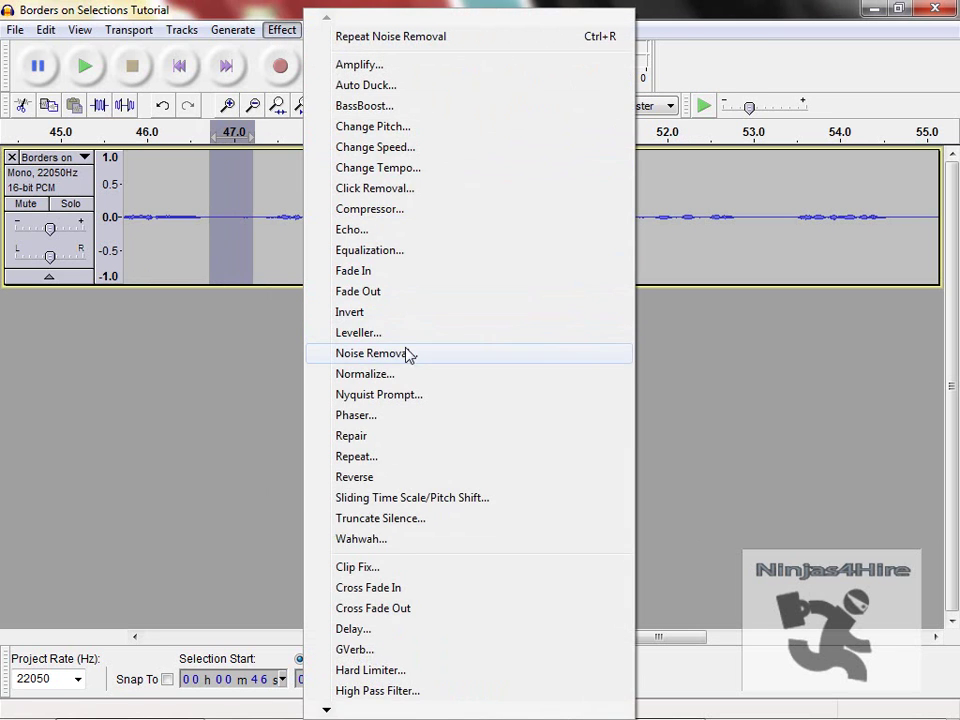
left_click(409, 354)
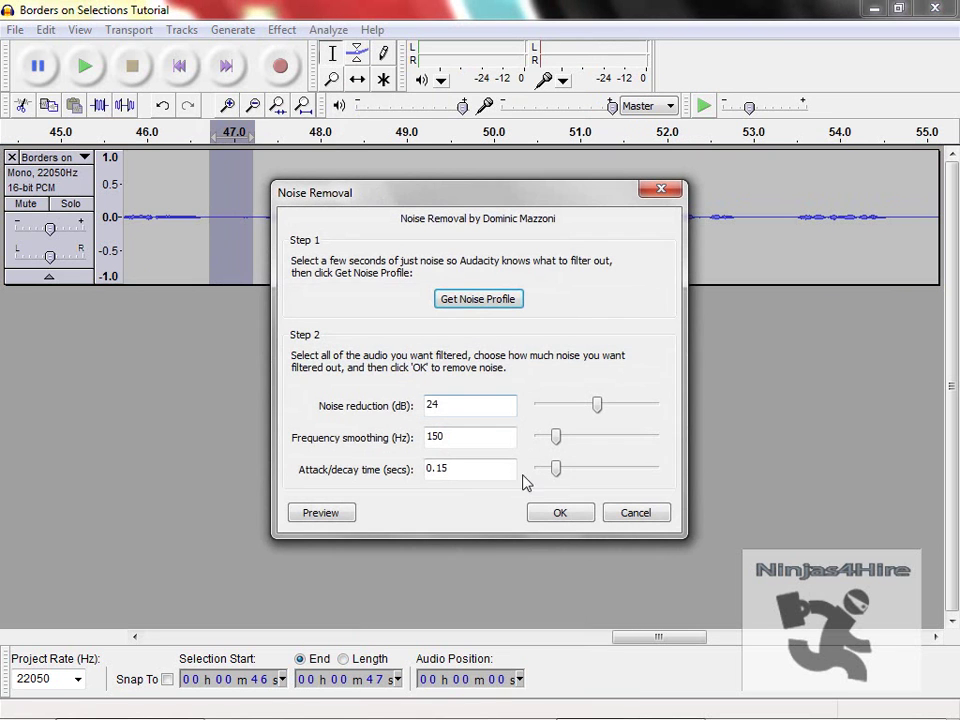
left_click(557, 512)
left_click_drag(649, 636, 176, 642)
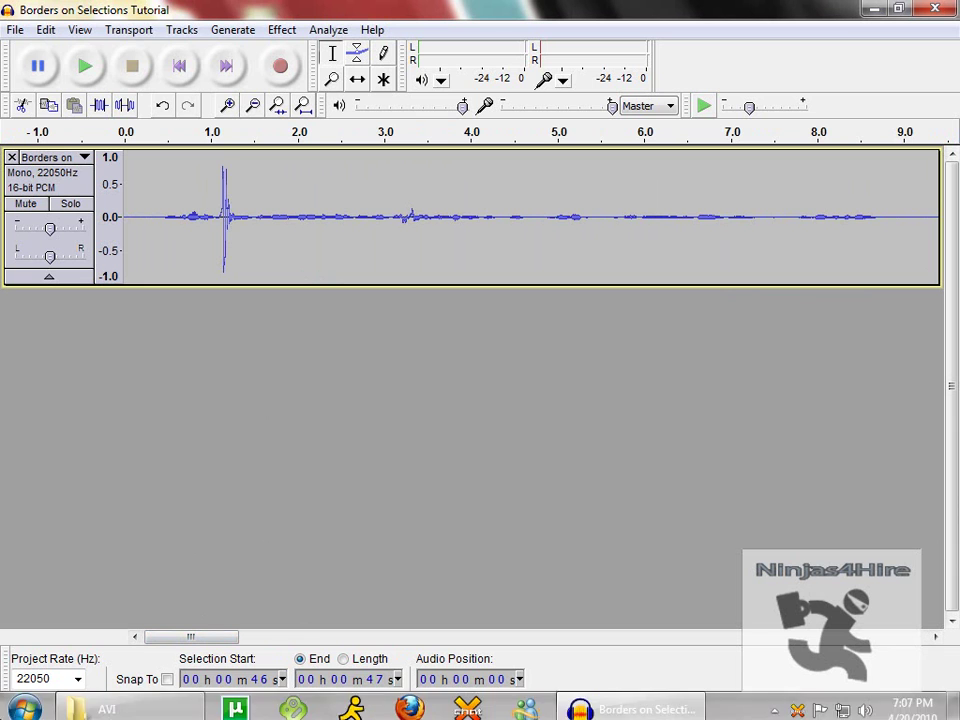
Fade in the first three seconds of the screencast audio, then zoom out and deselect.
left_click(280, 32)
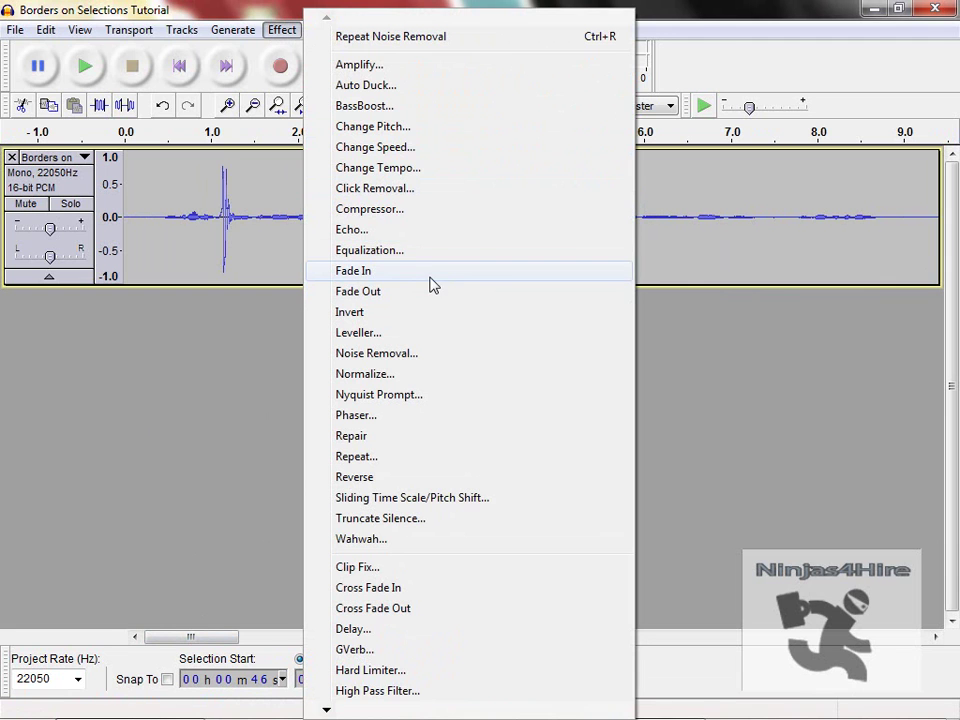
left_click(146, 364)
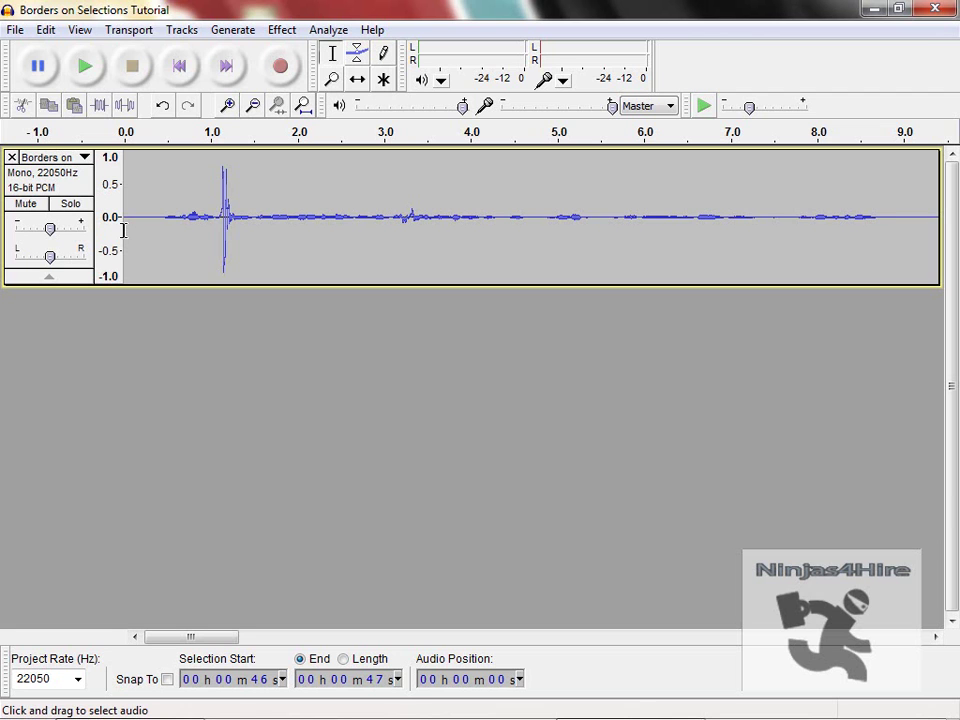
left_click_drag(126, 238, 399, 257)
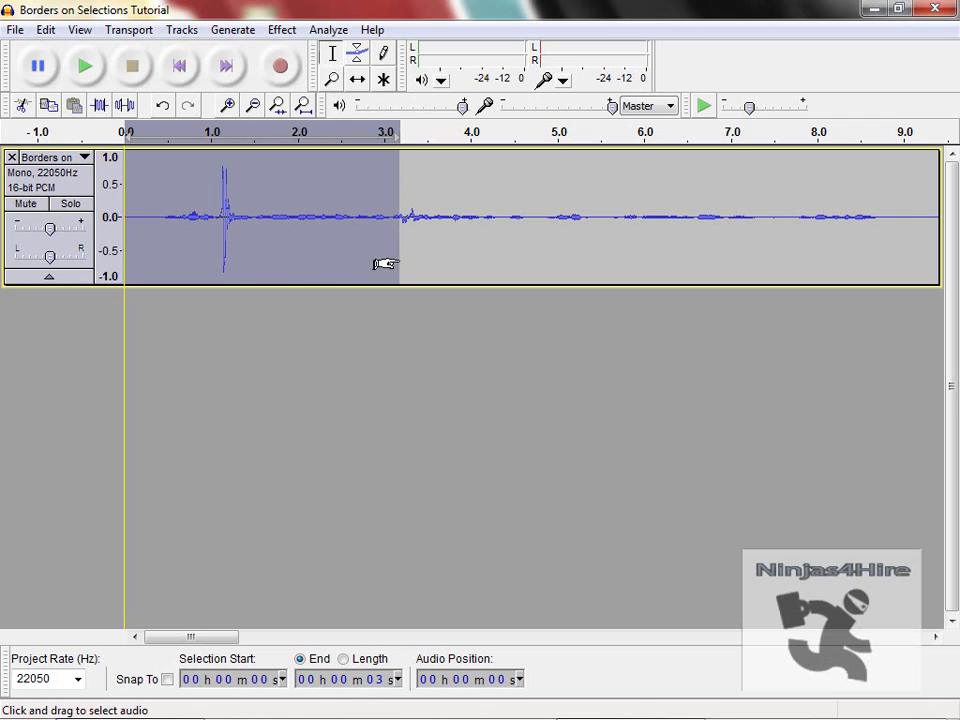
left_click(281, 30)
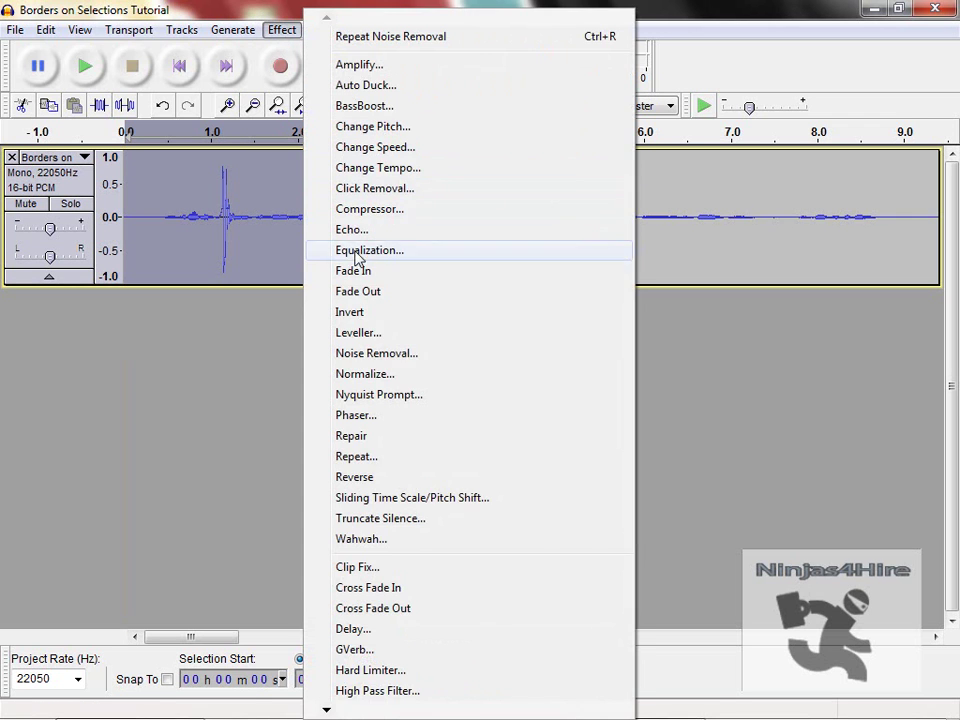
left_click(350, 272)
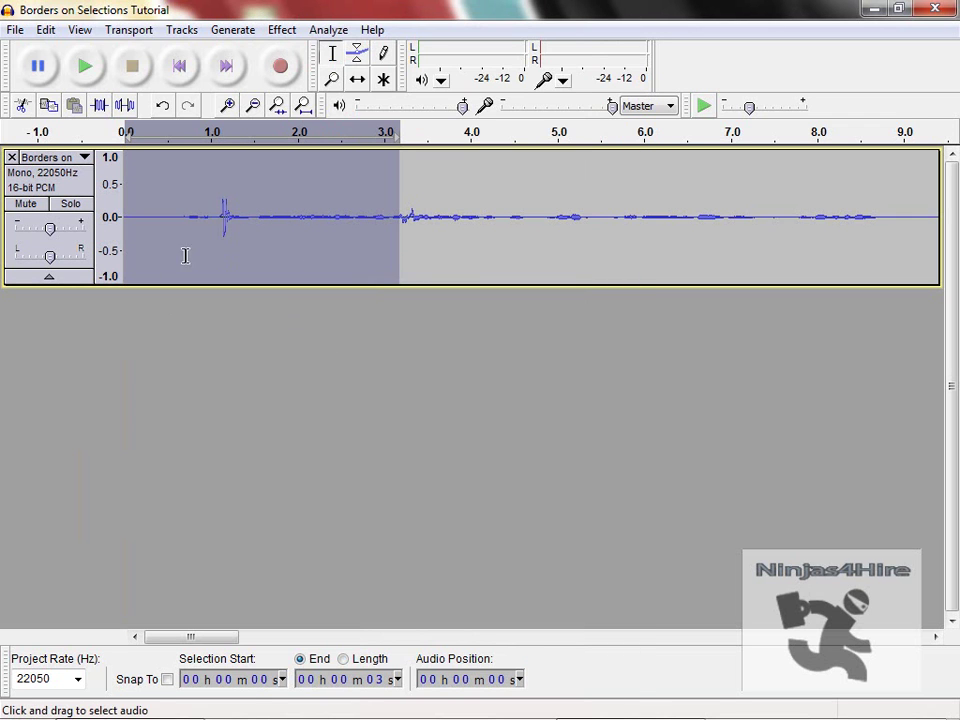
scroll(393, 280, "up", 3)
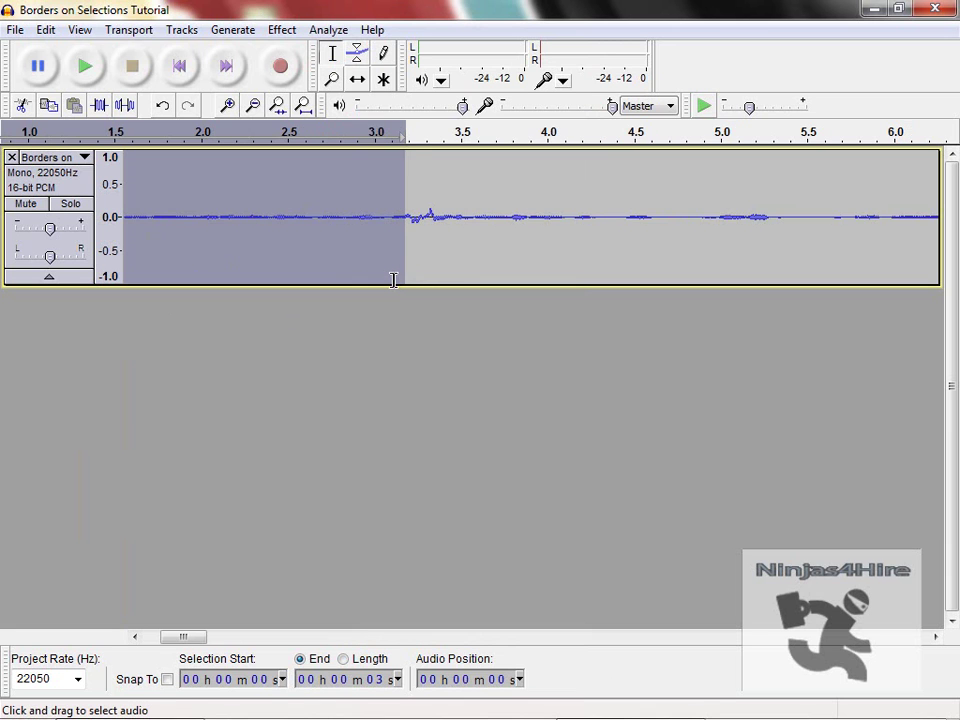
scroll(393, 280, "down", 2)
scroll(393, 280, "down", 2)
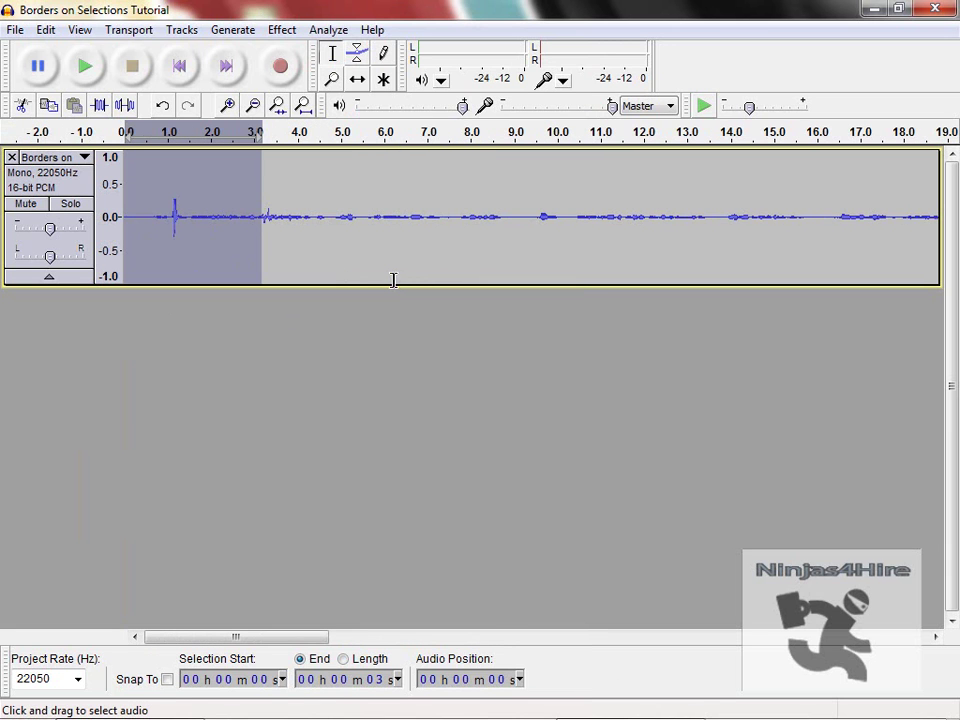
left_click(296, 364)
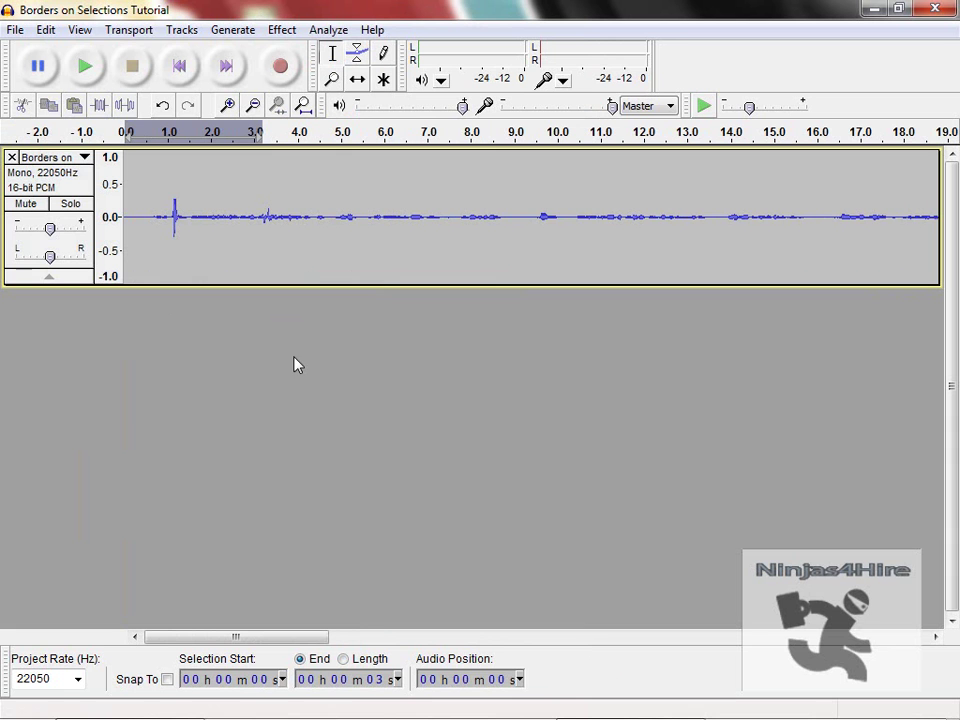
Open 01 - Hot Grills And High Tops from Music > Attack Attack! > Someday Came Suddenly in Audacity.
left_click(24, 700)
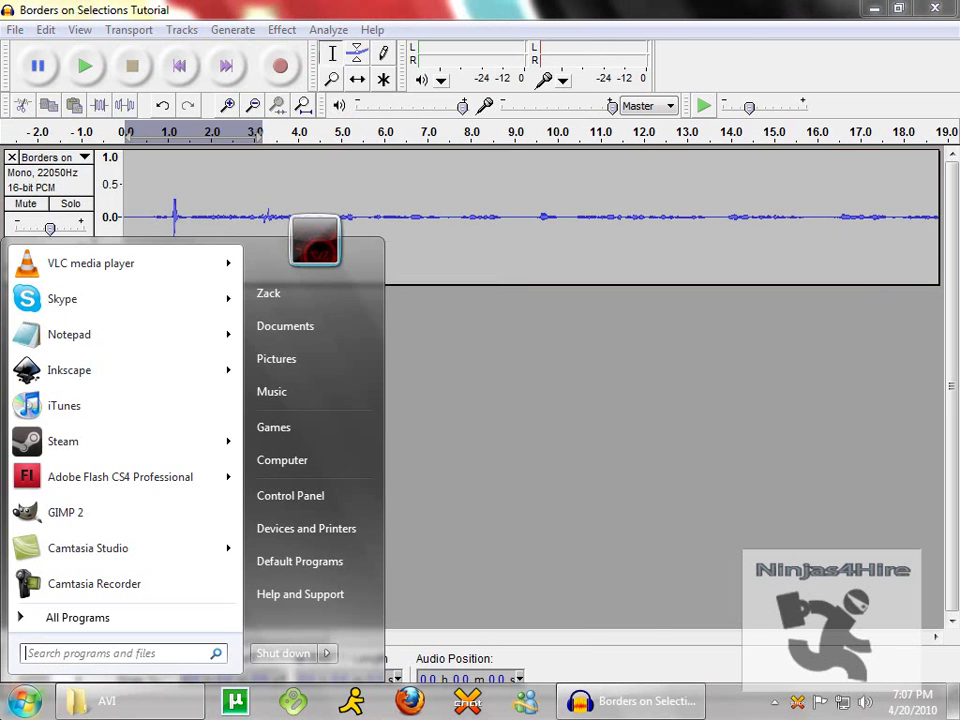
left_click(327, 399)
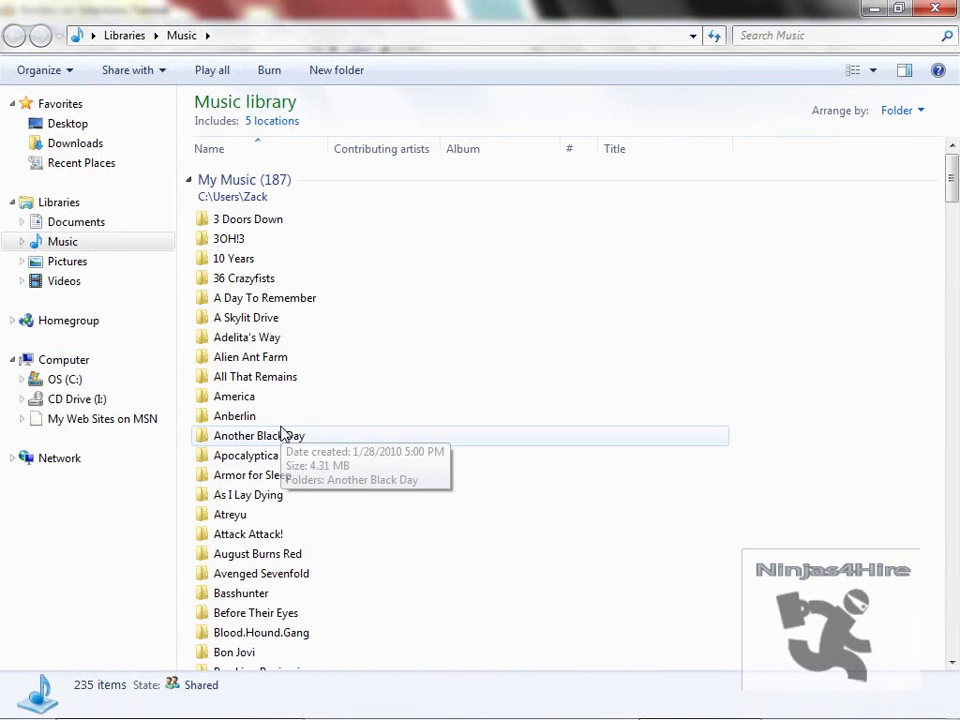
double_click(274, 538)
double_click(270, 181)
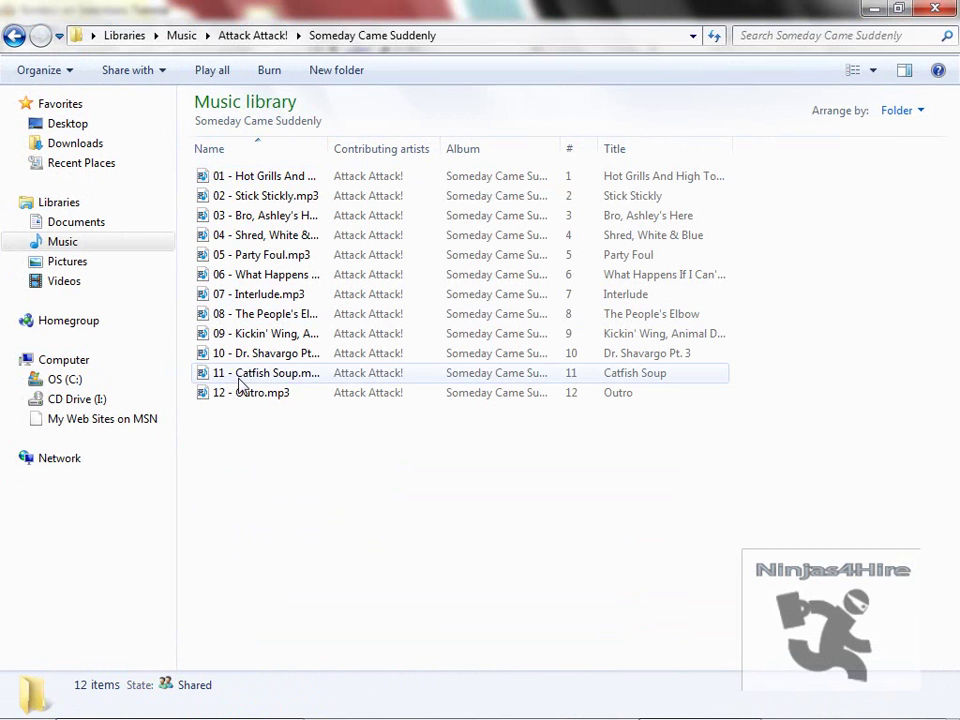
double_click(272, 182)
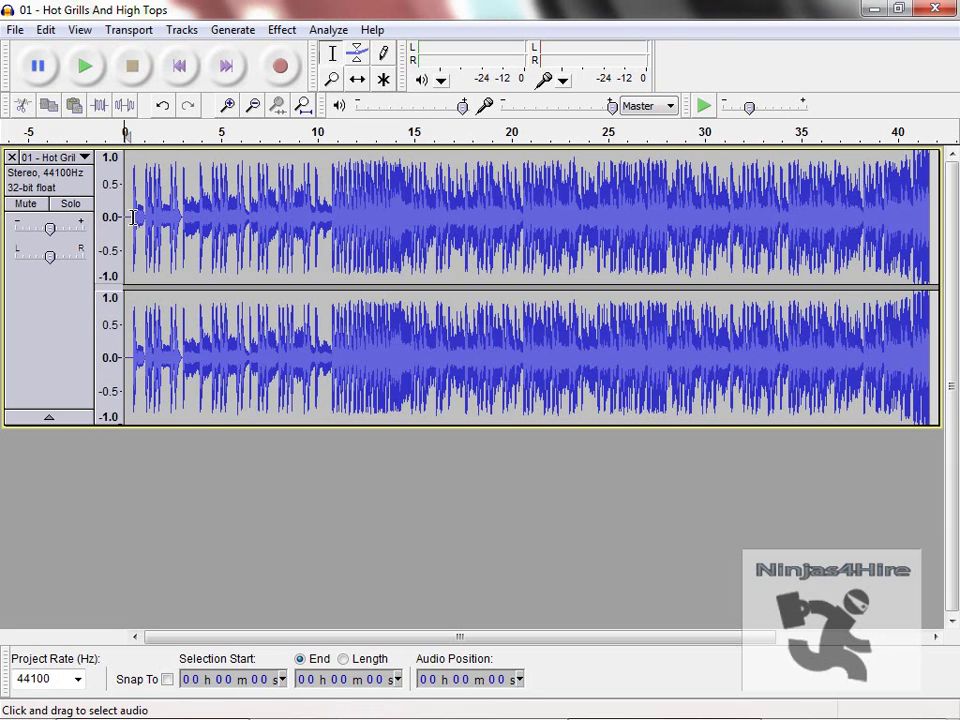
left_click_drag(131, 250, 210, 222)
left_click(295, 32)
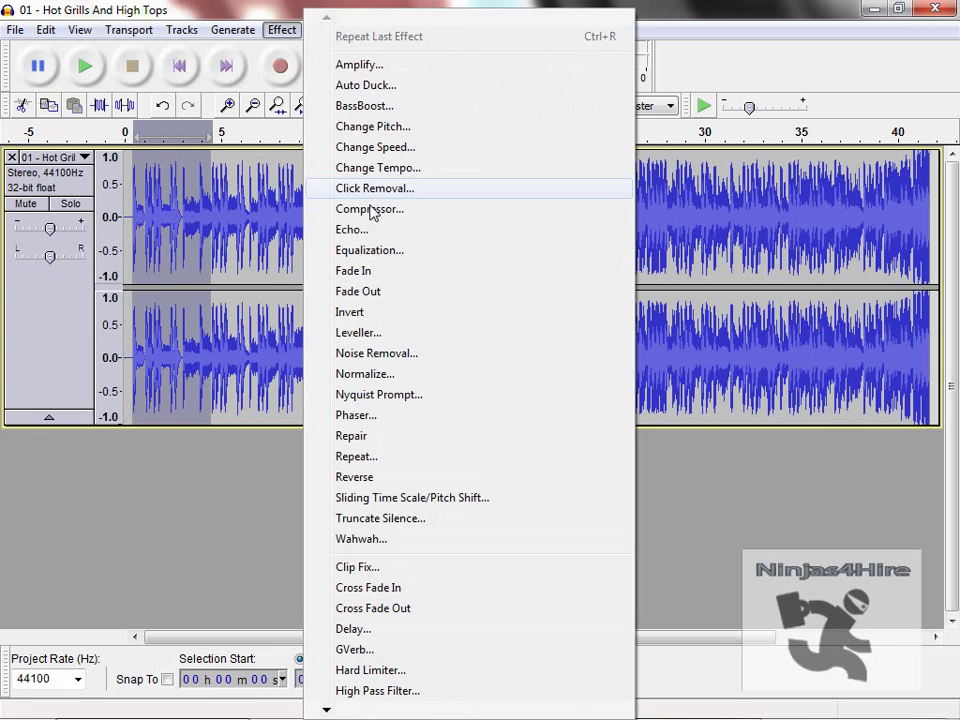
left_click(371, 272)
key("ctrl+z")
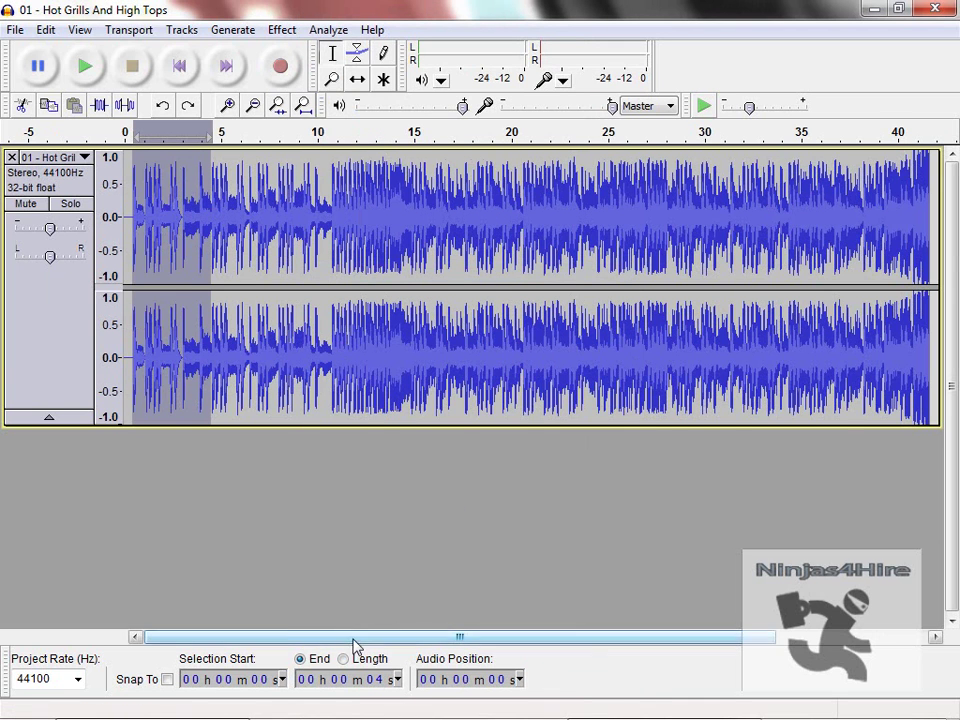
left_click_drag(354, 636, 505, 636)
left_click_drag(737, 320, 587, 316)
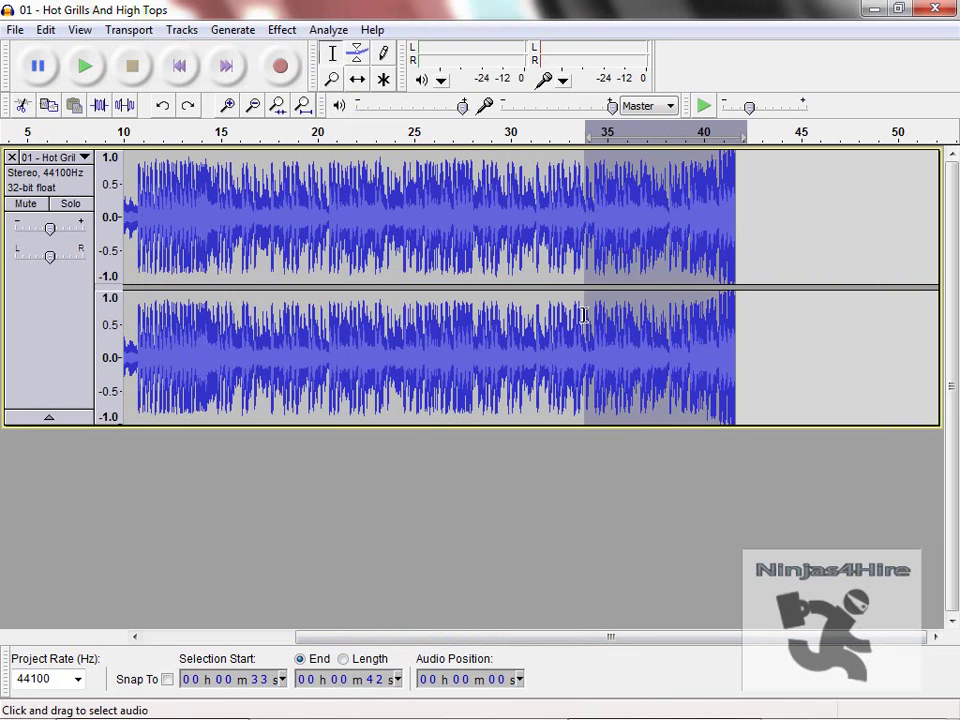
left_click(282, 29)
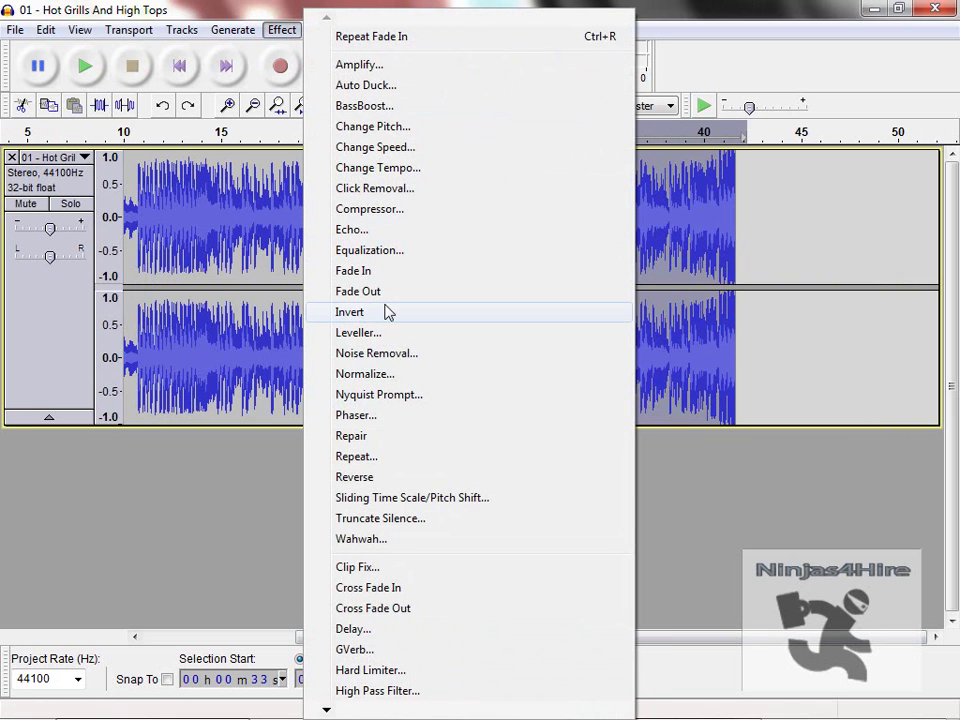
left_click(401, 291)
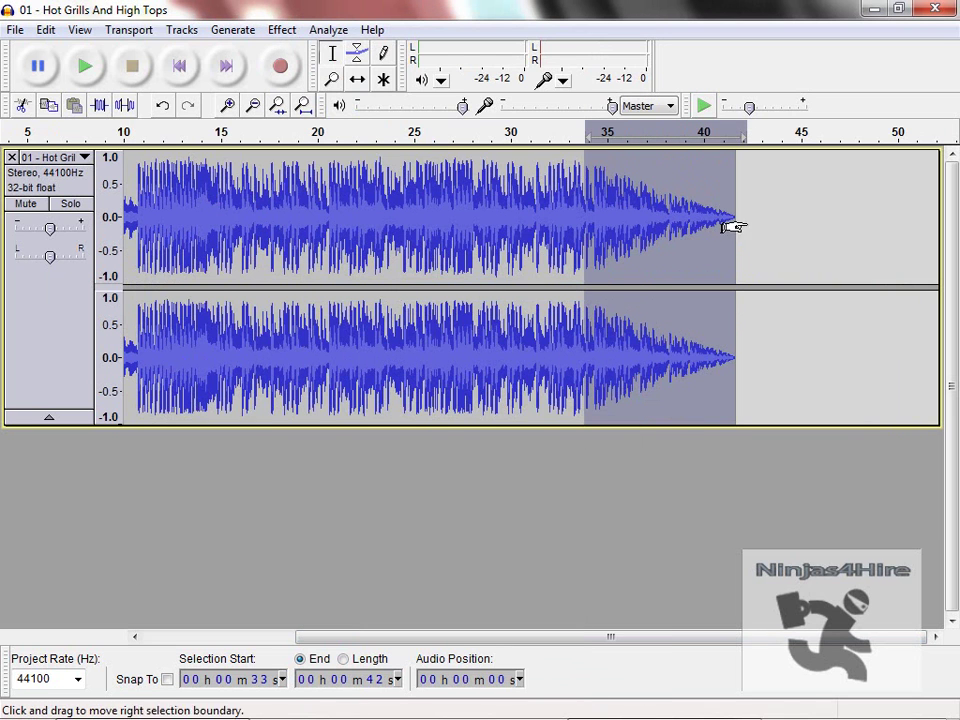
key("ctrl+z")
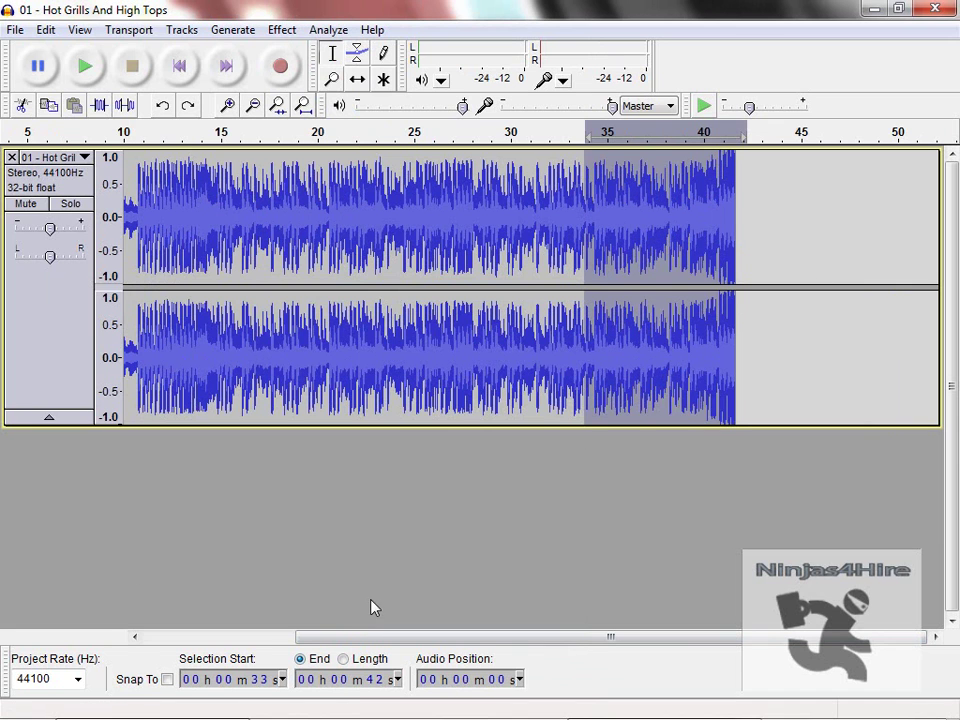
left_click(542, 482)
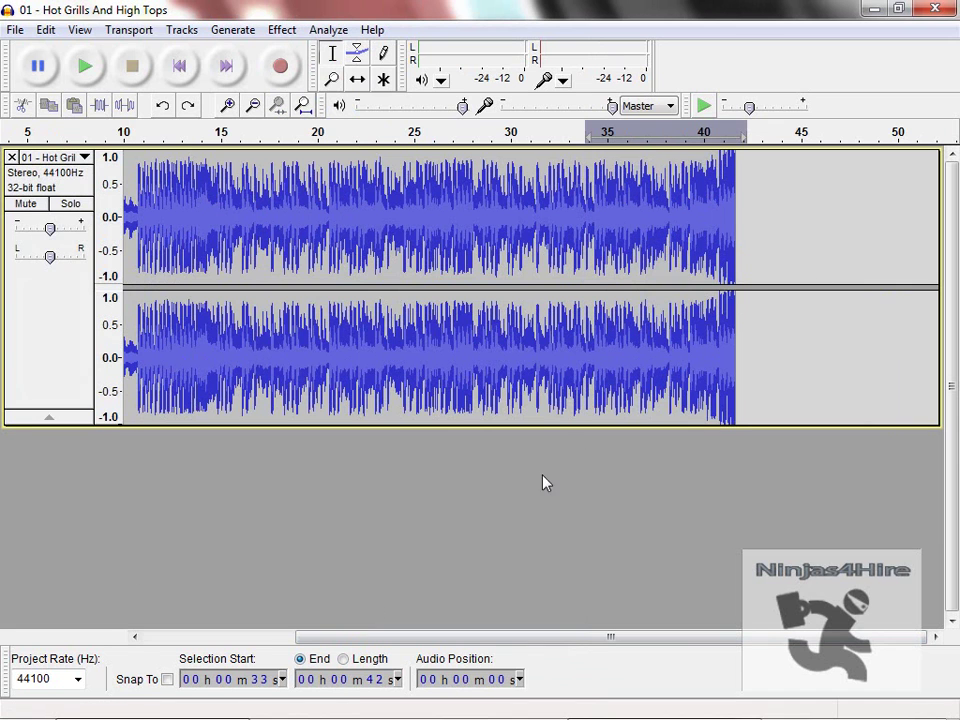
Generate 3 seconds of silence at the song's end at 41 s.
left_click(739, 306)
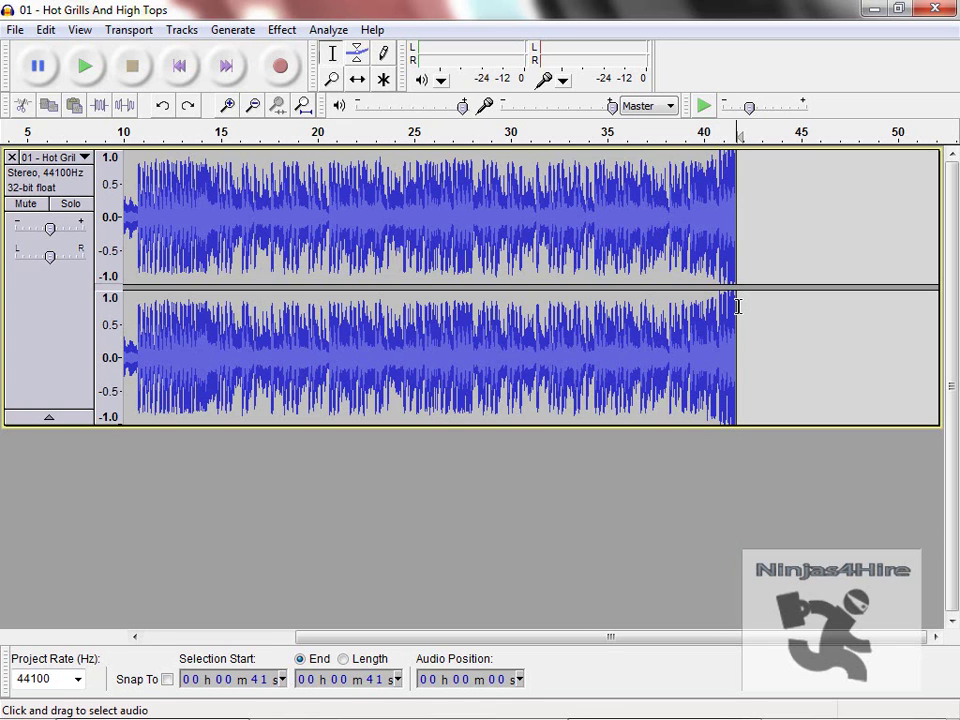
left_click(217, 31)
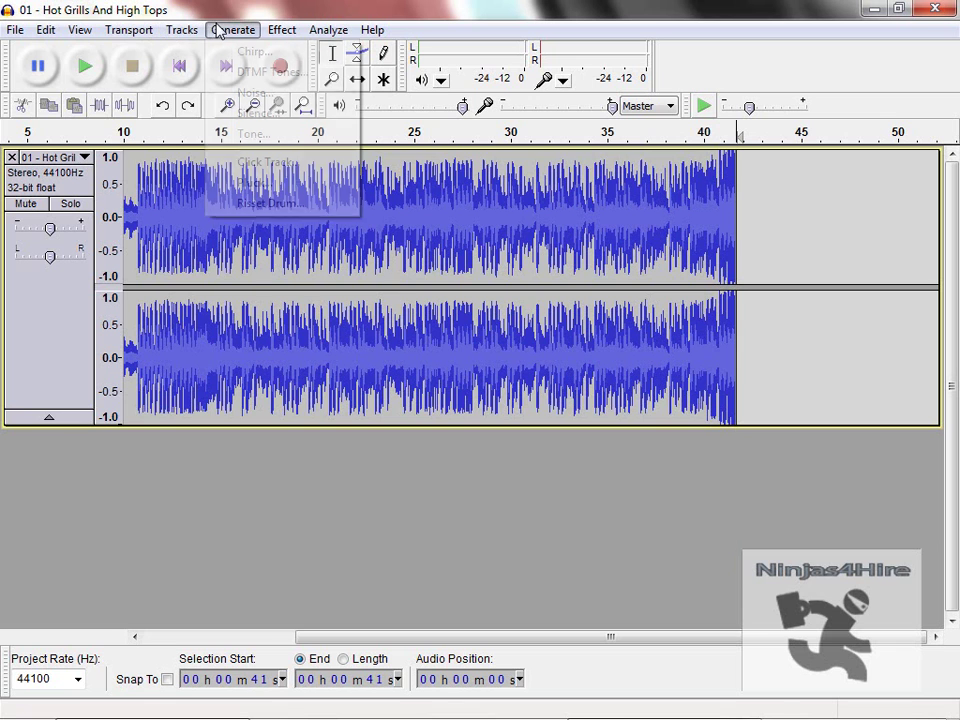
left_click(250, 113)
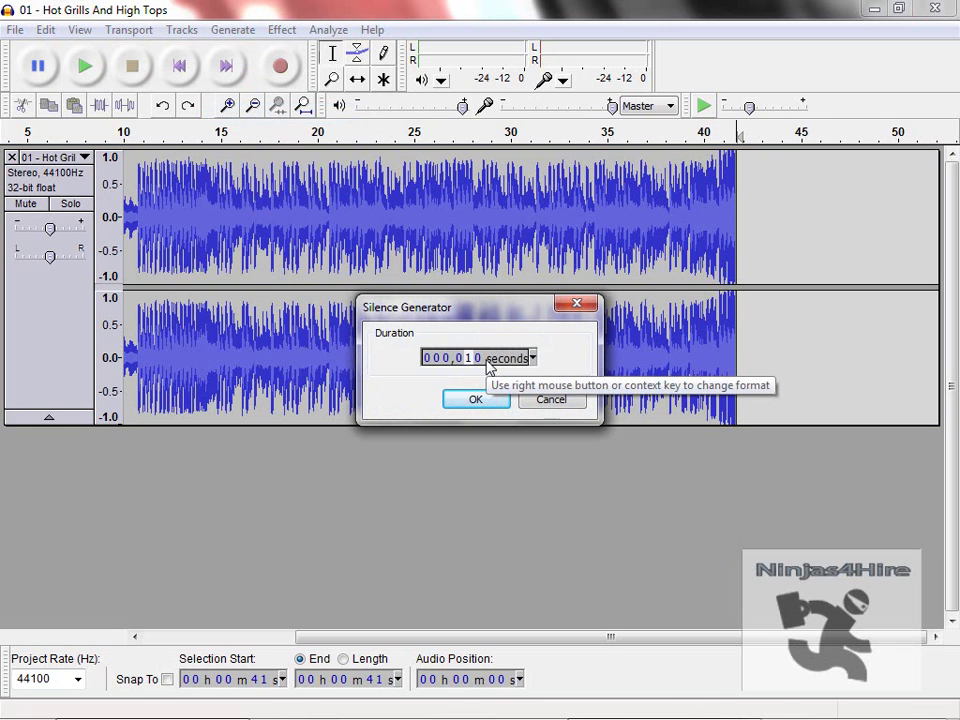
type("0")
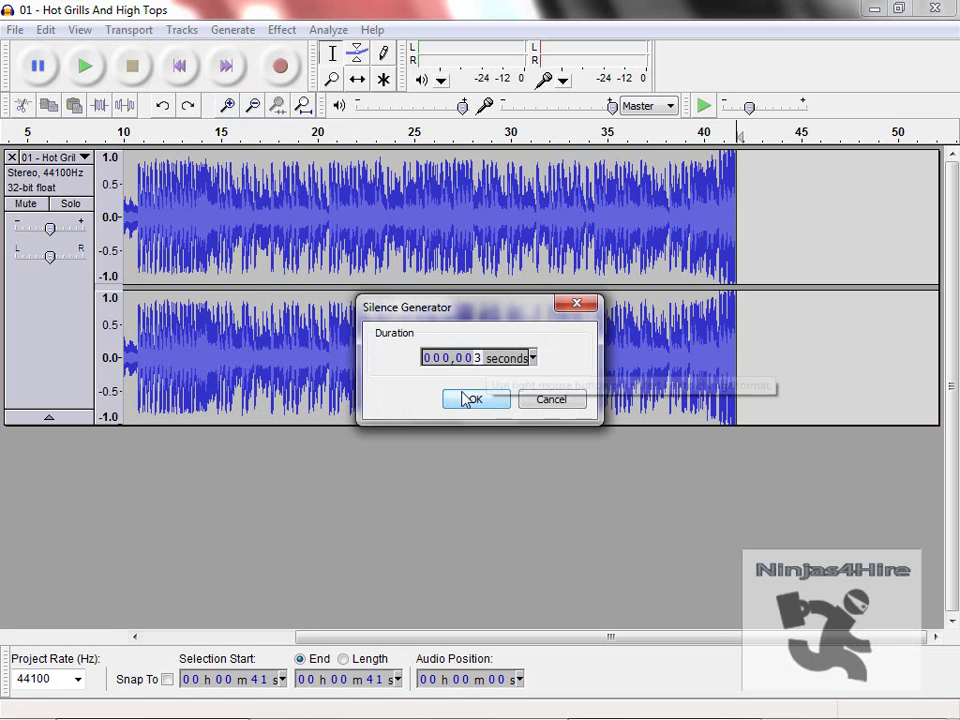
left_click(458, 399)
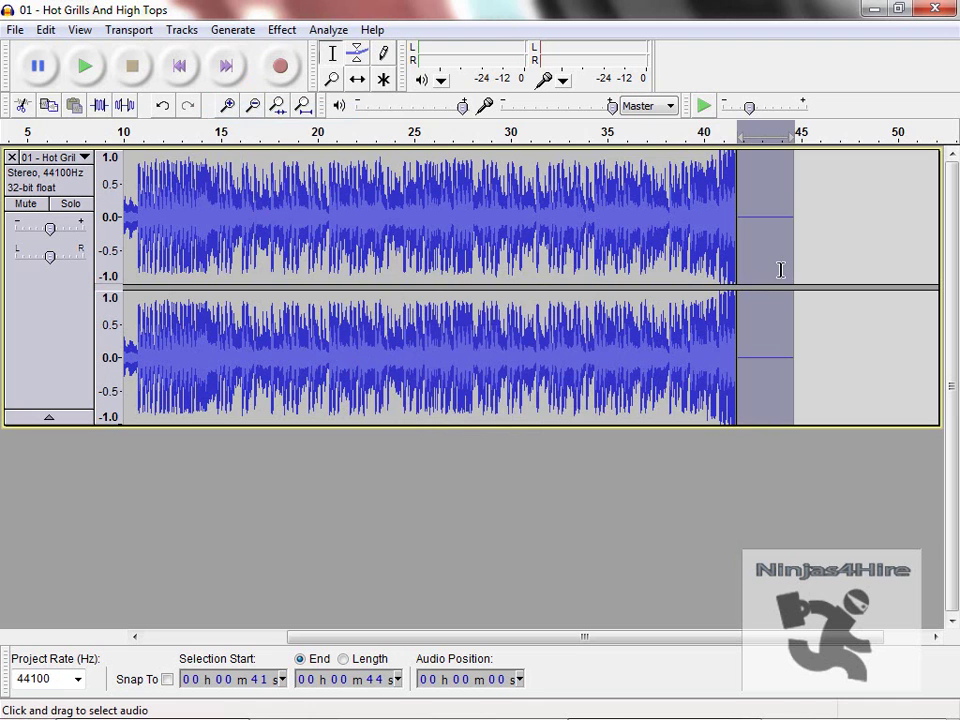
Select 18–45 s and apply Echo with 1 s delay and 0.5 decay factor.
left_click_drag(806, 270, 288, 236)
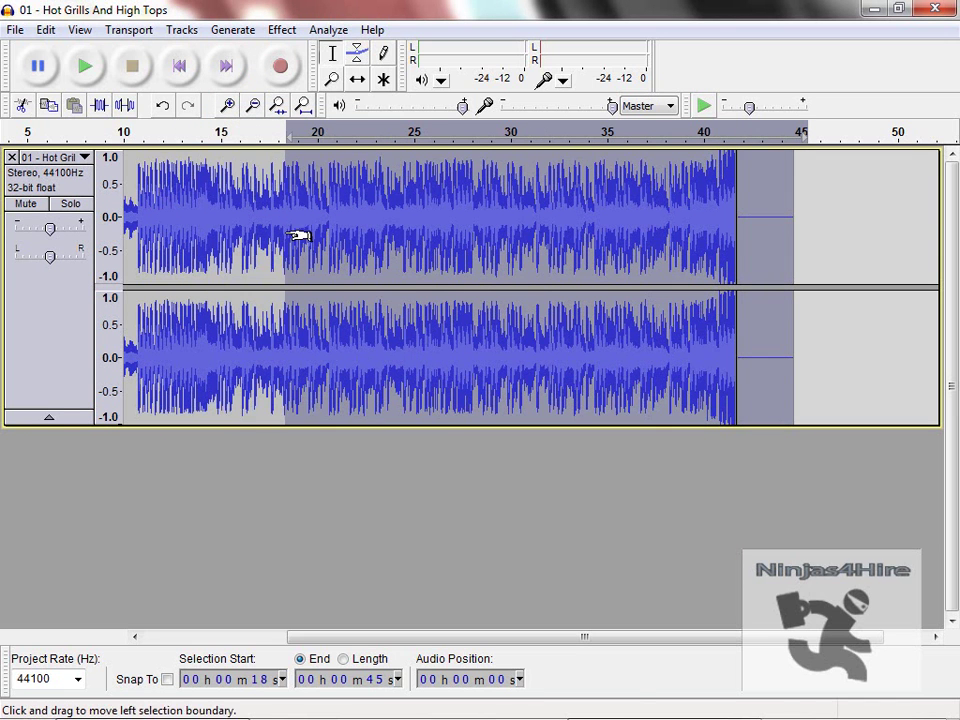
left_click(282, 30)
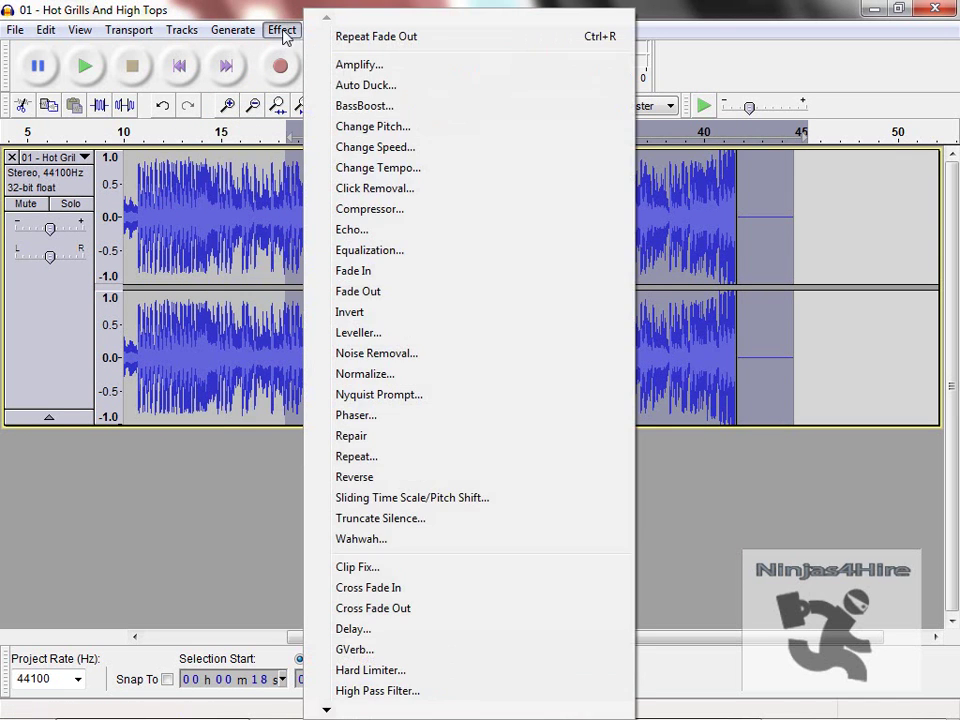
left_click(372, 230)
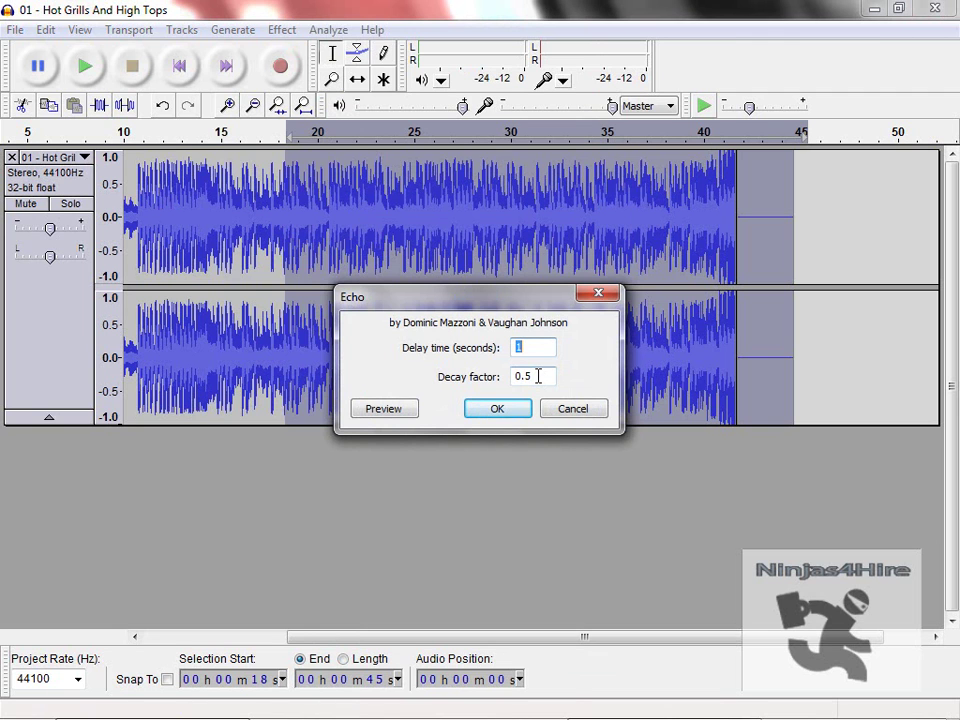
left_click(494, 410)
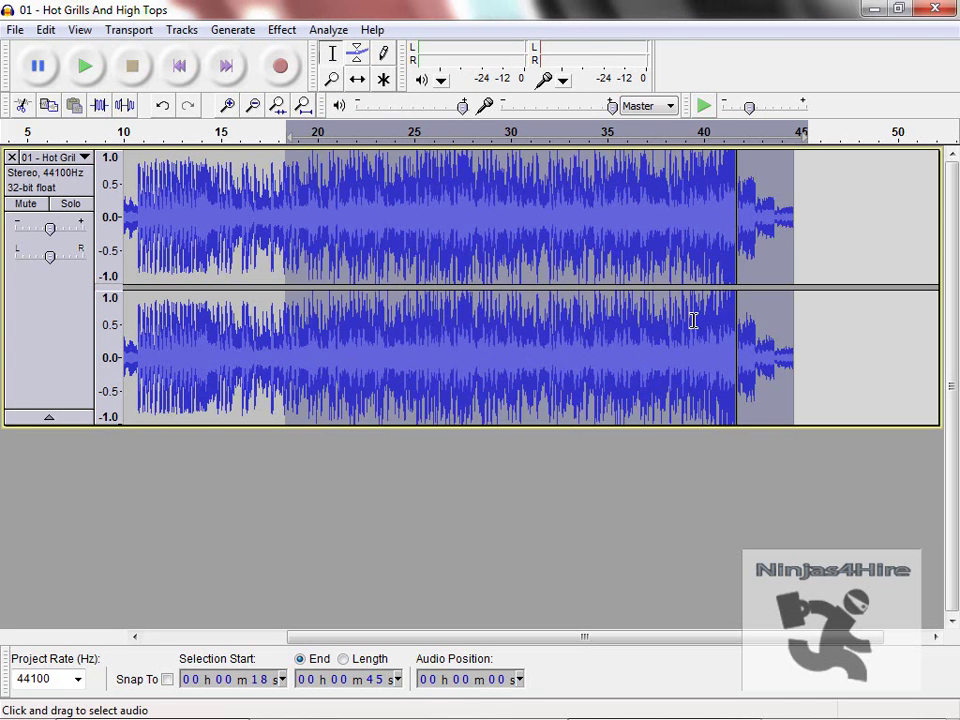
left_click(828, 342)
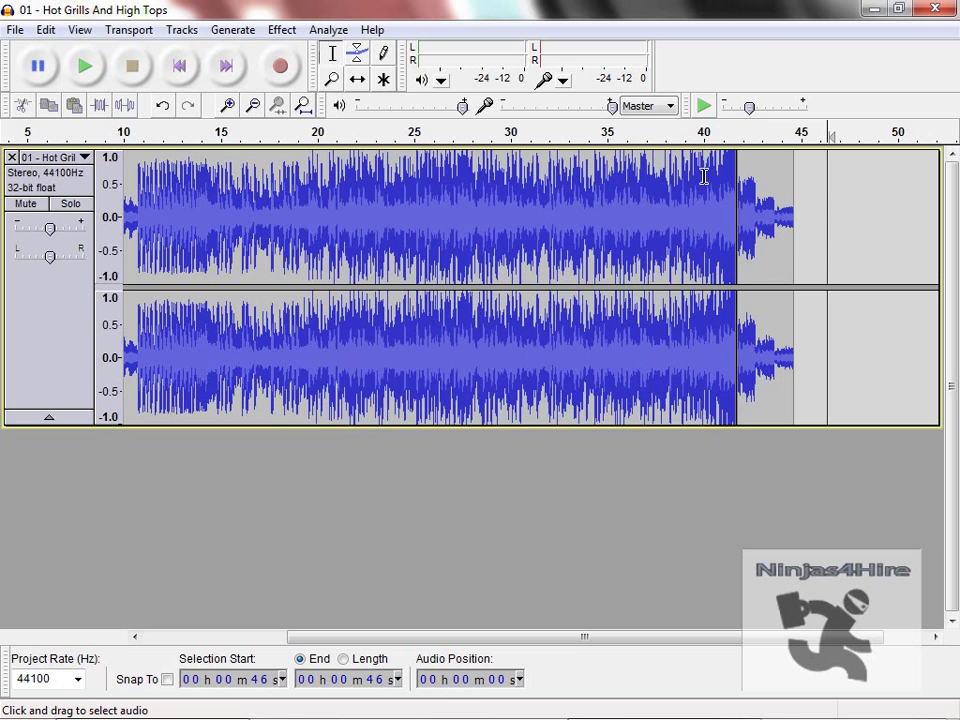
left_click(733, 186)
left_click(750, 202)
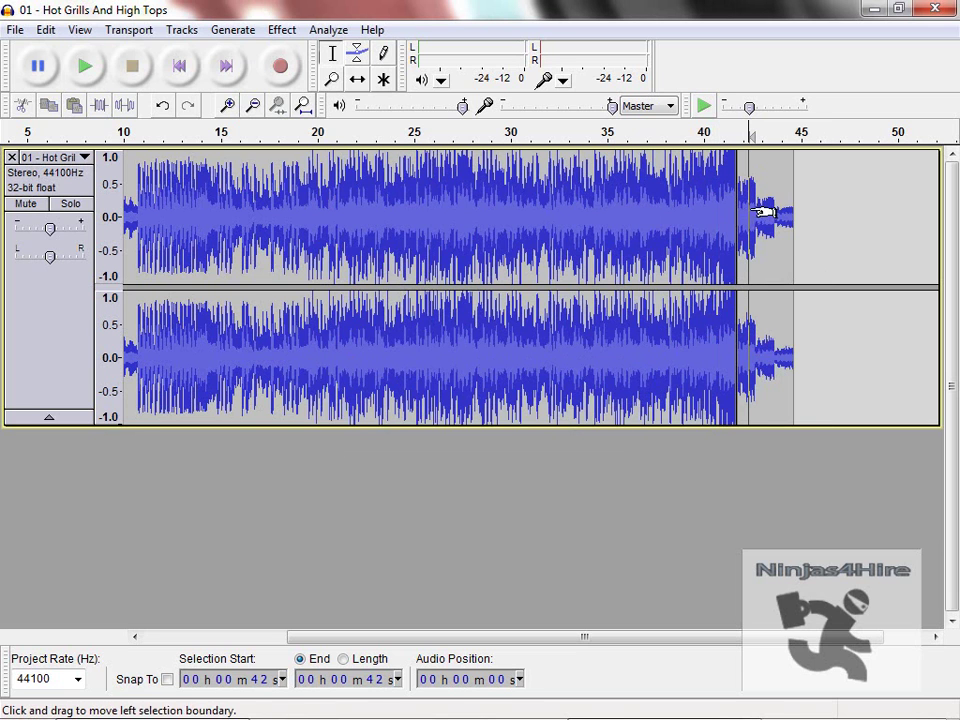
left_click(780, 214)
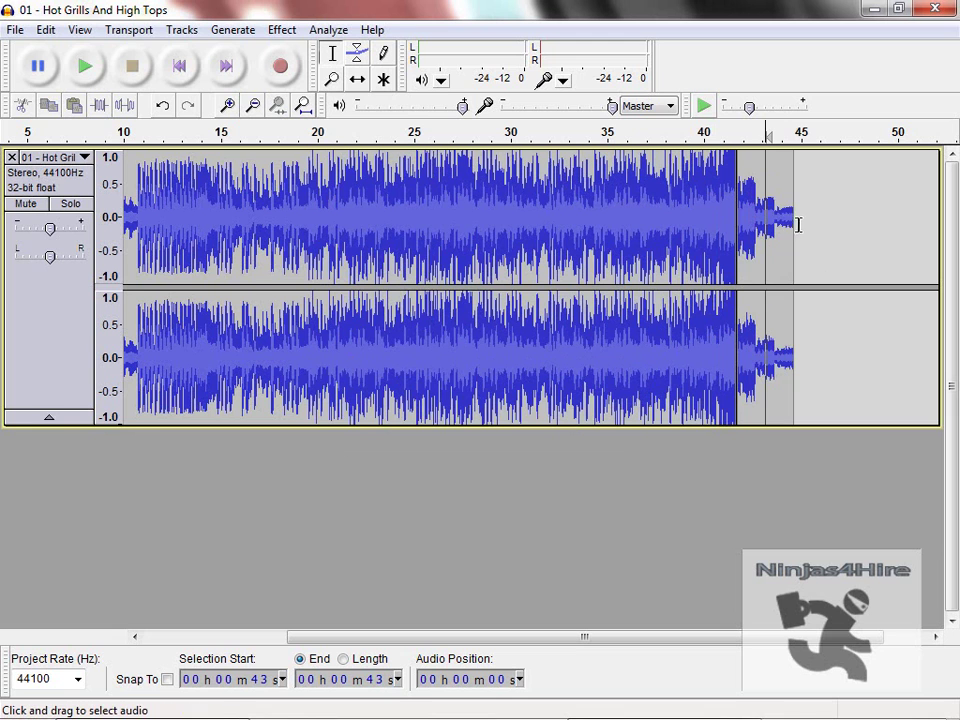
left_click(787, 222)
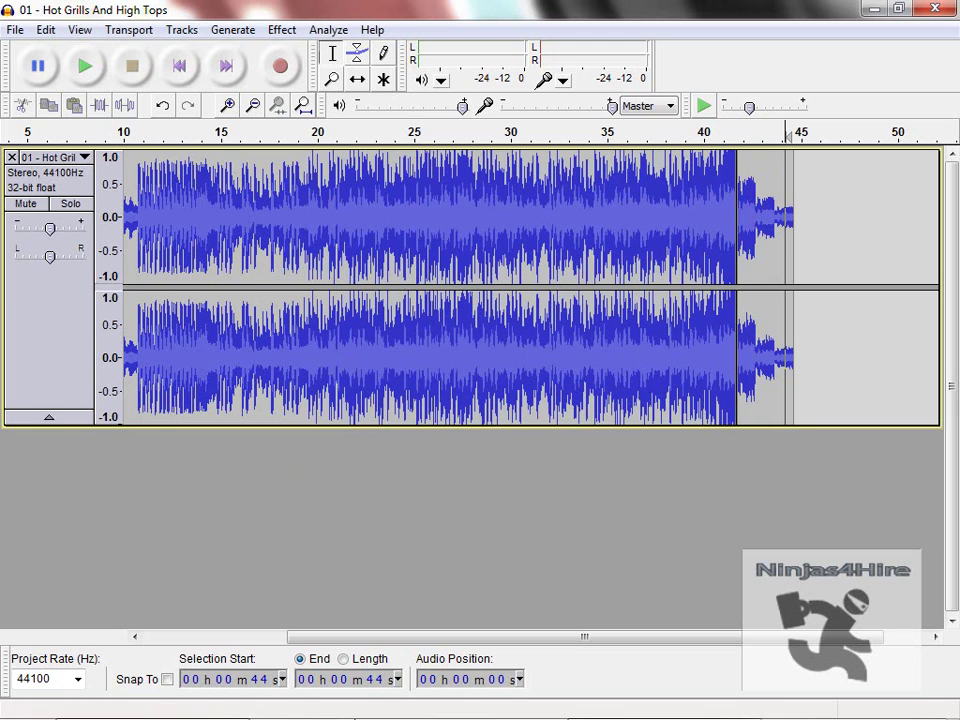